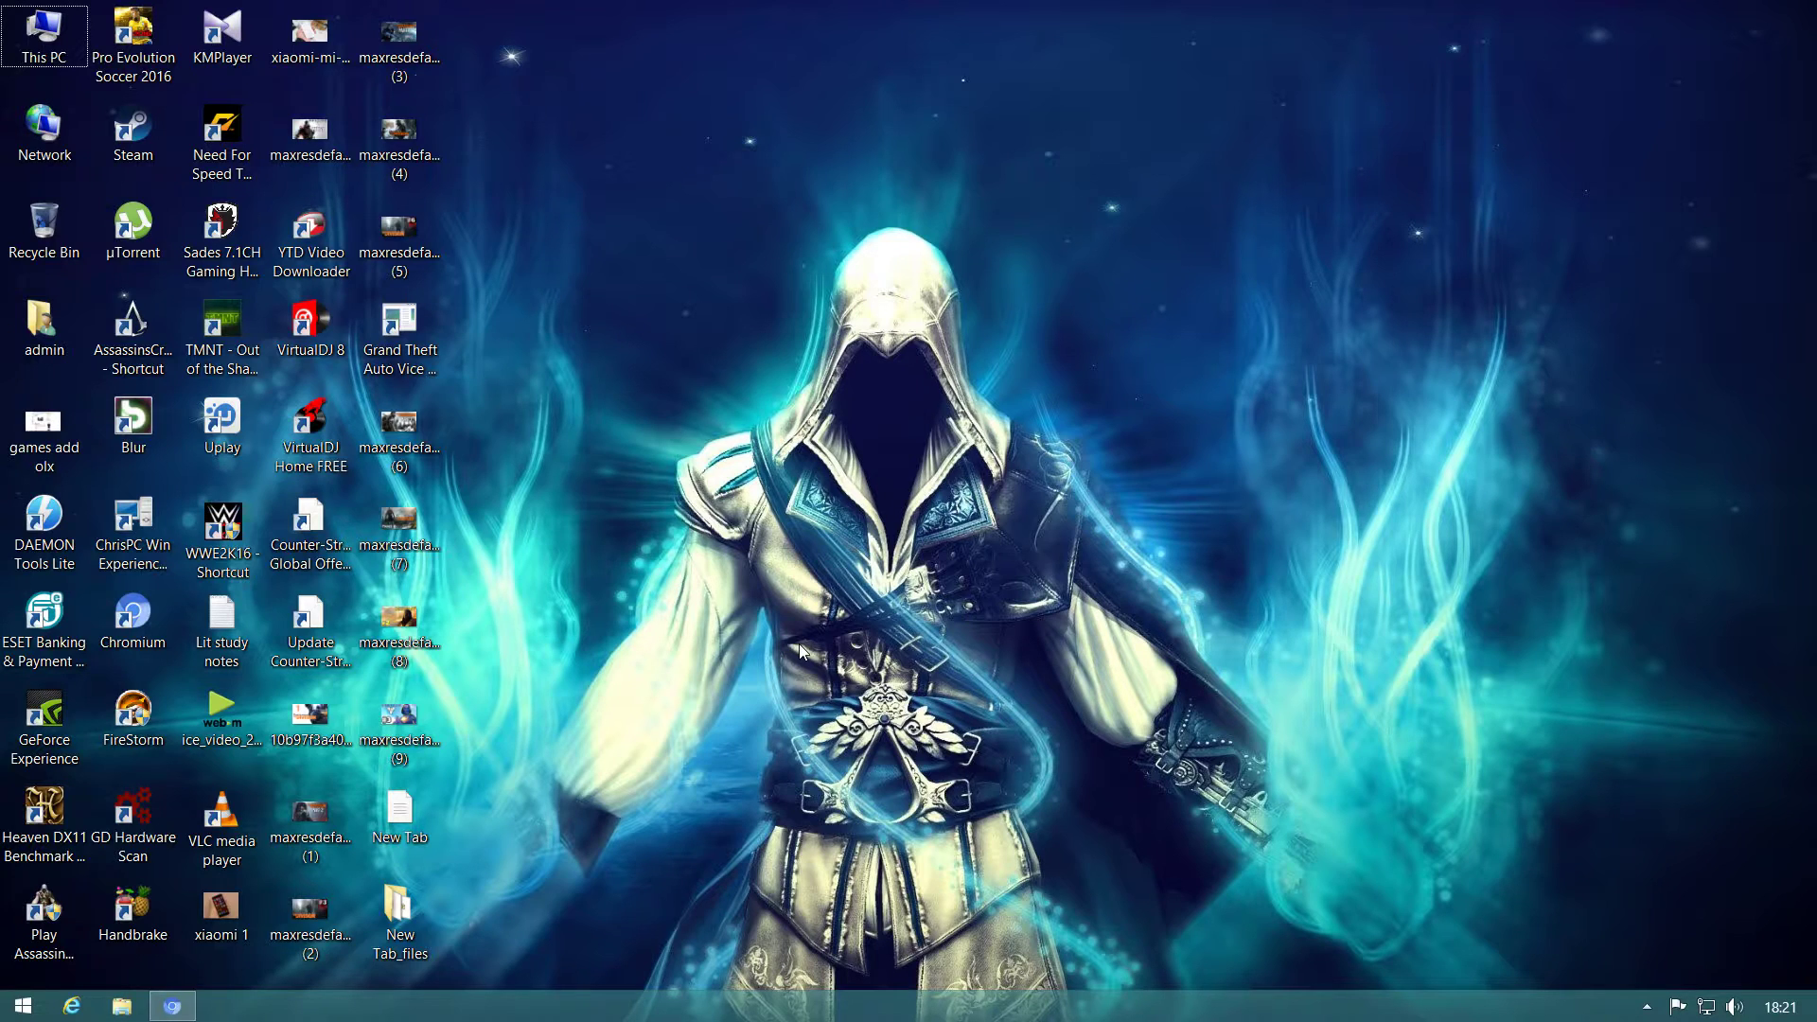
Find and open the WWE.2K16-CODEX folder on Local Disk (E:)
double_click(40, 54)
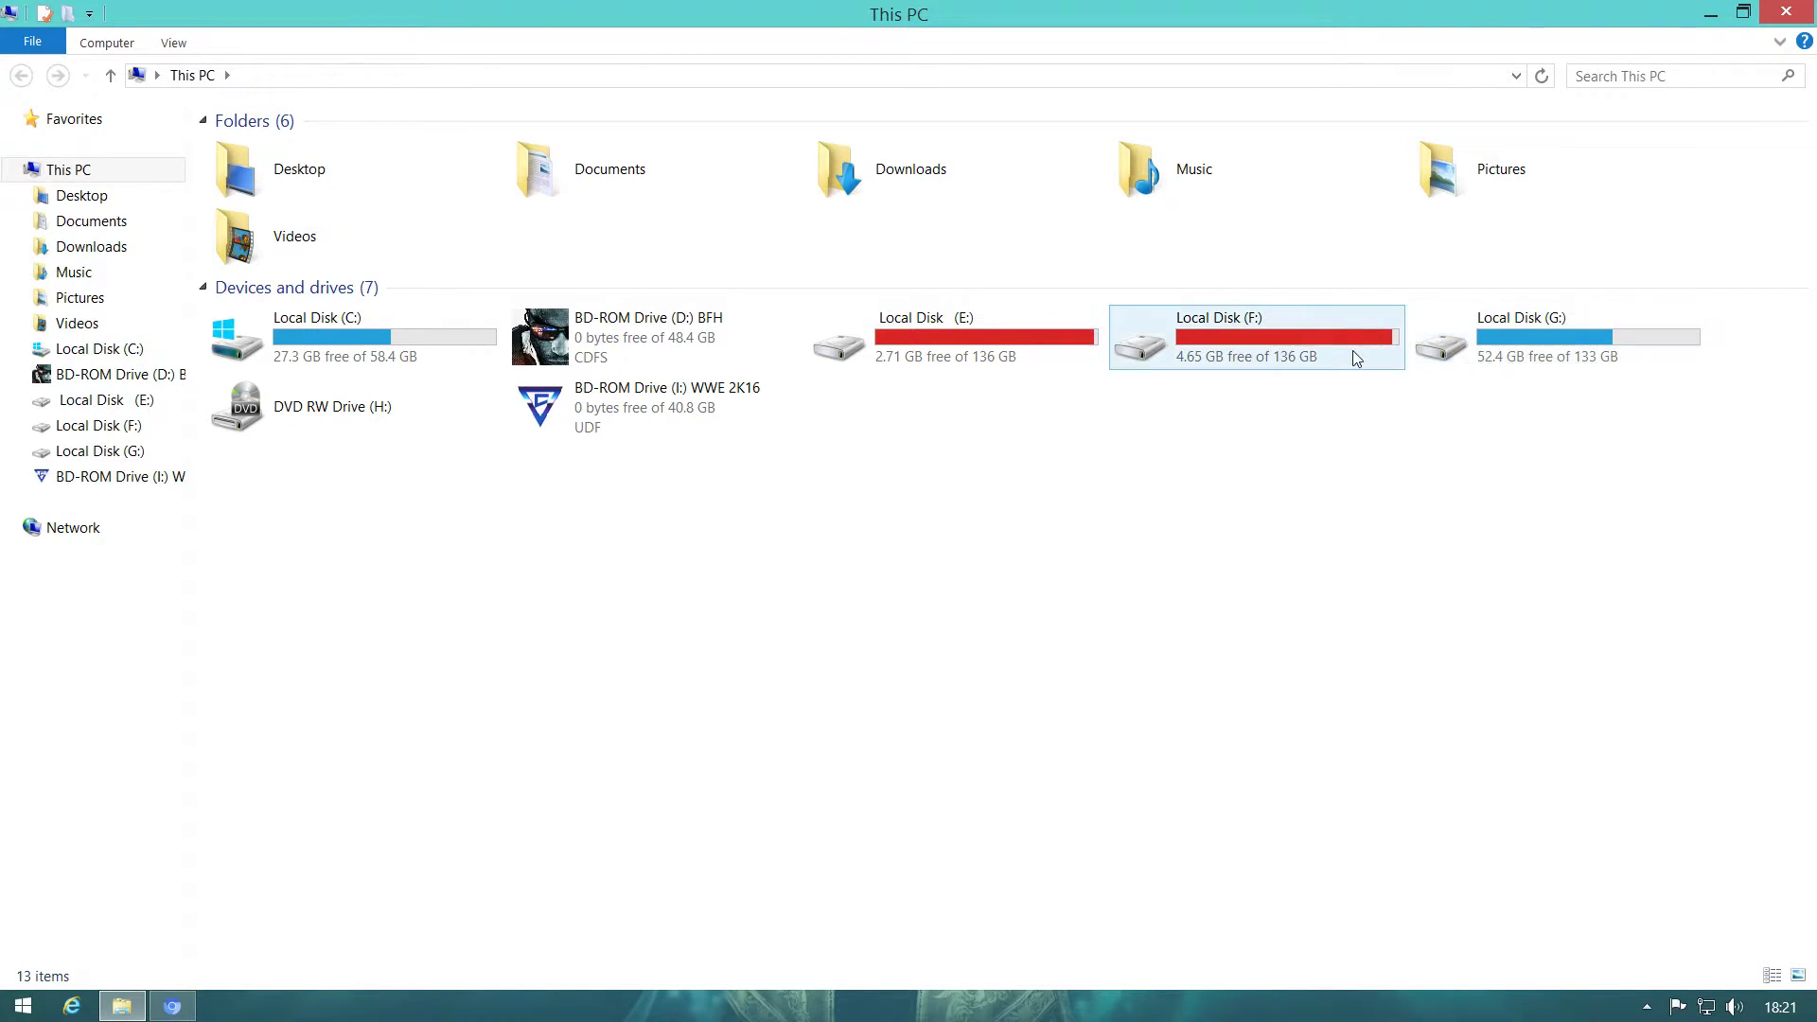
double_click(1230, 340)
scroll(615, 725, "down", 6)
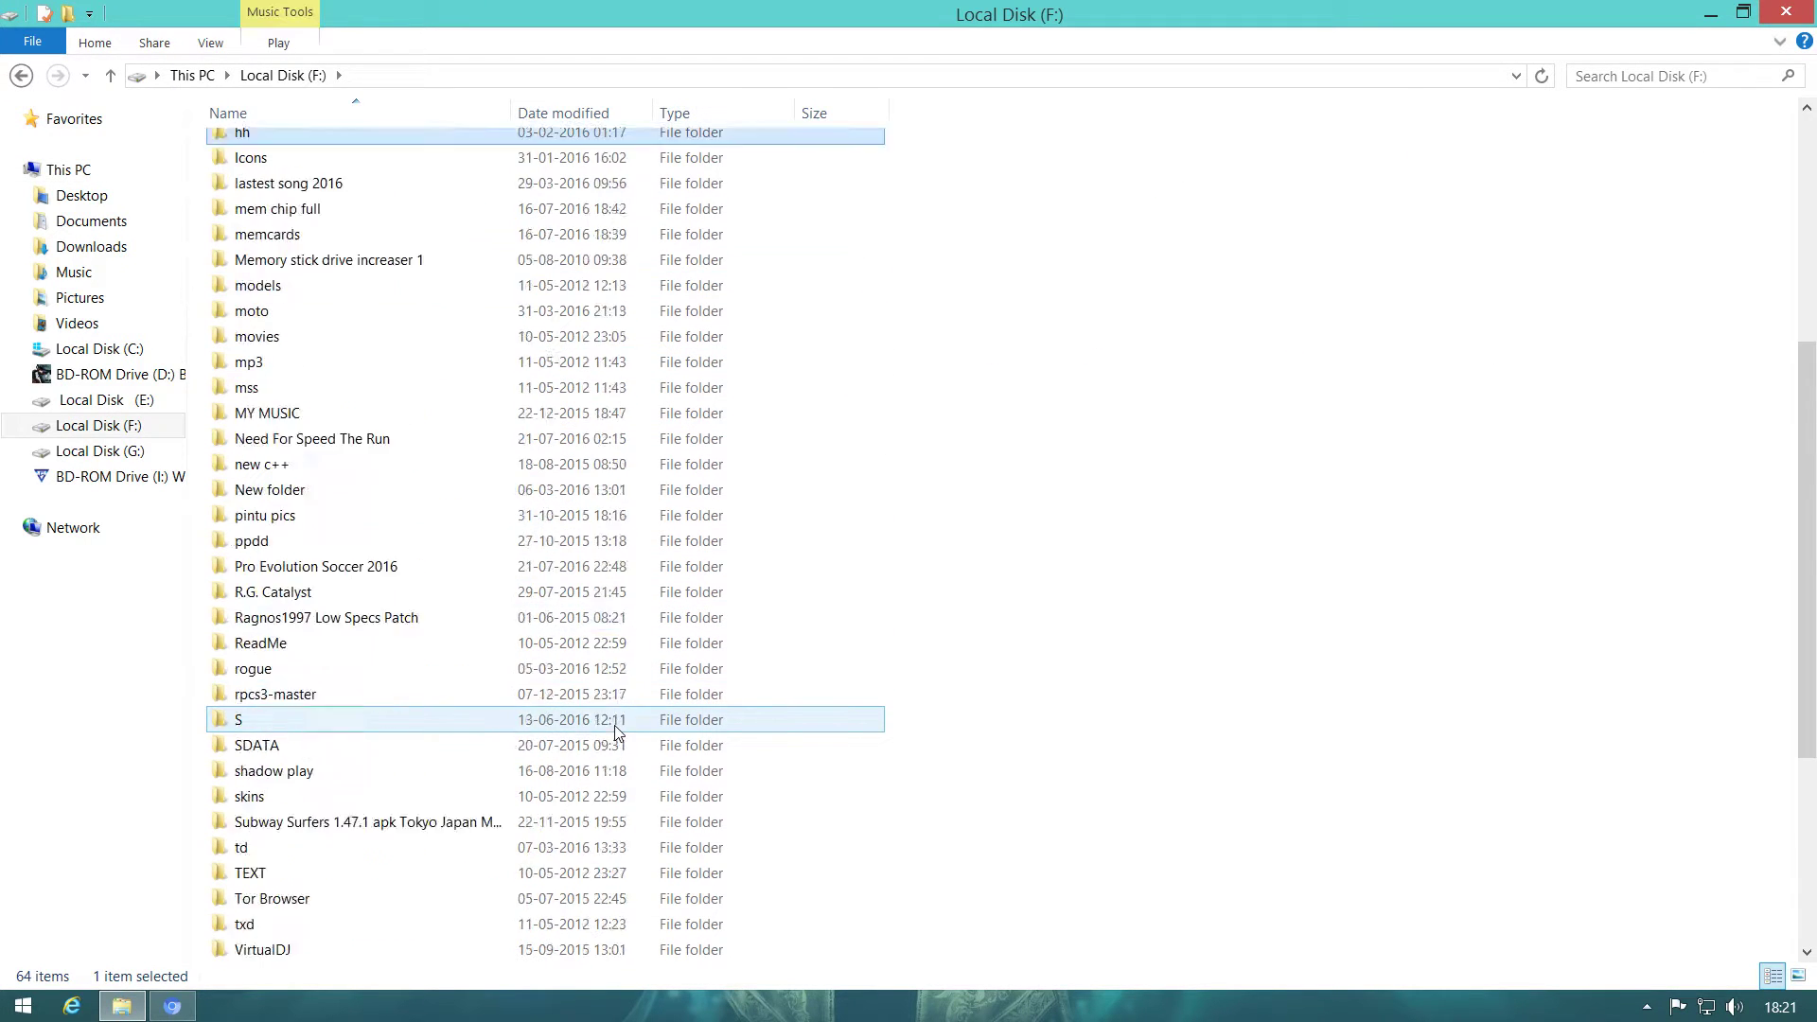
scroll(615, 725, "down", 5)
left_click(95, 399)
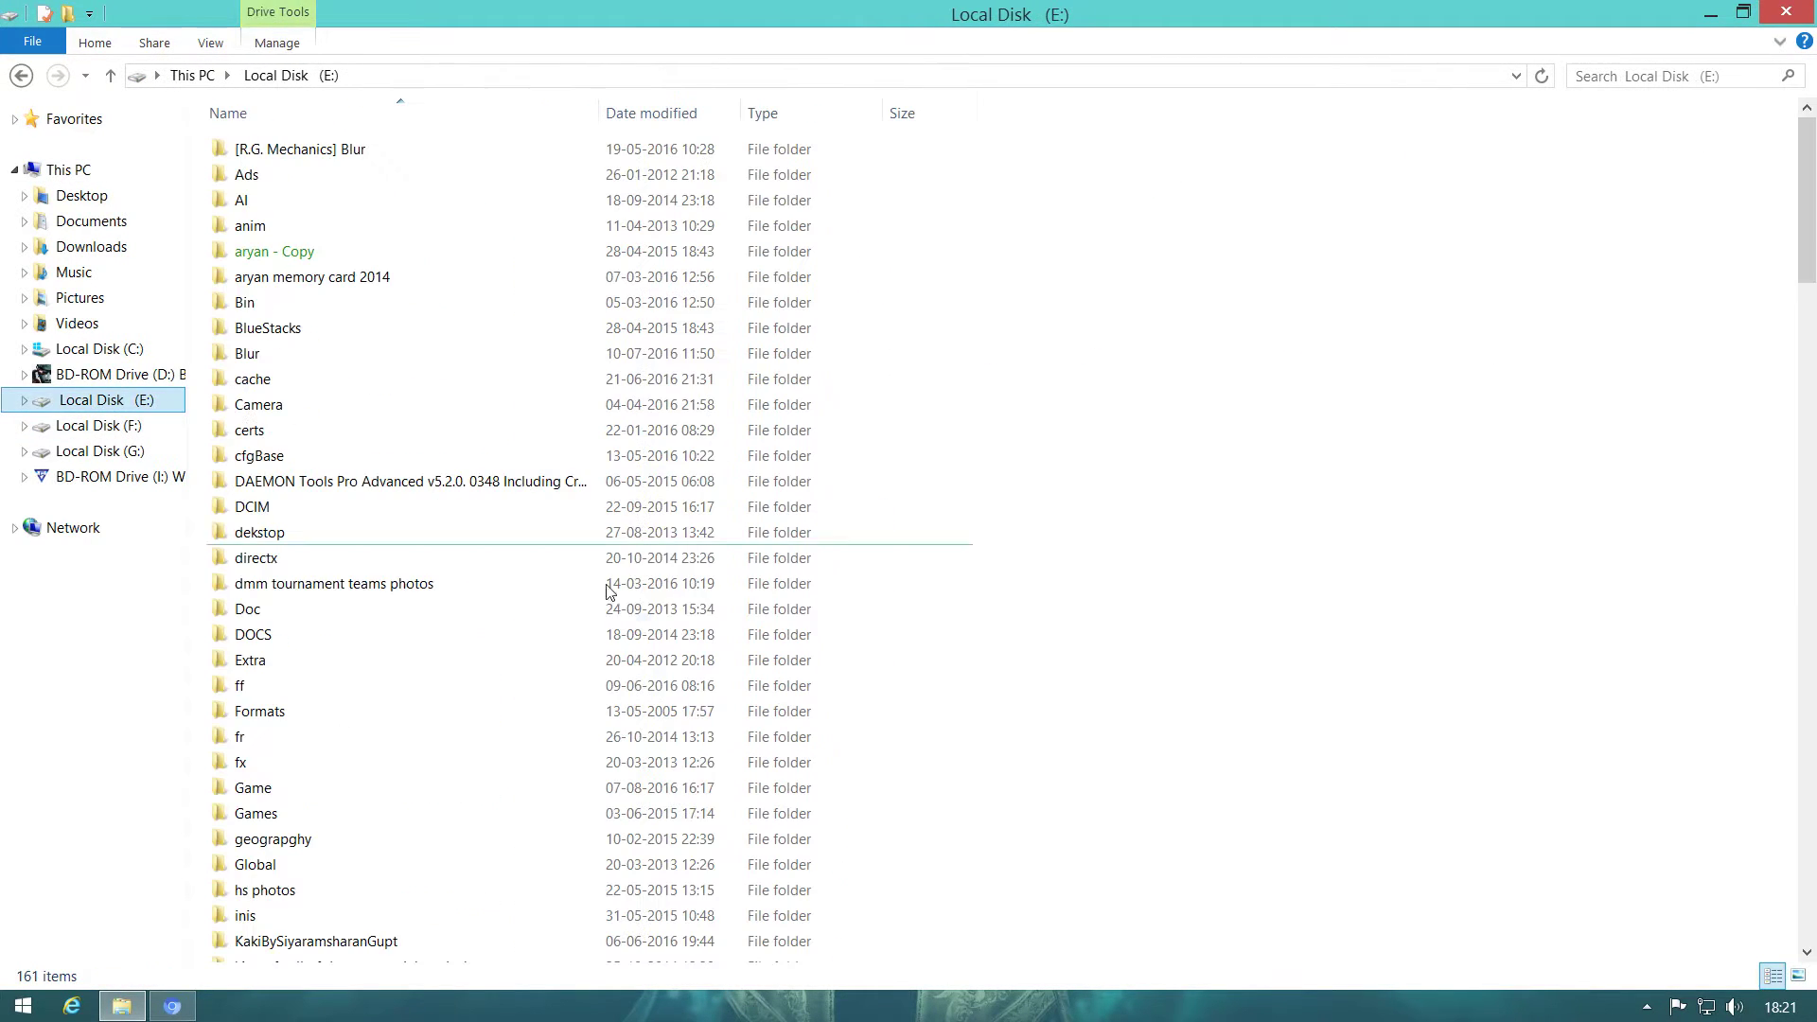
scroll(607, 591, "down", 18)
left_click(331, 615)
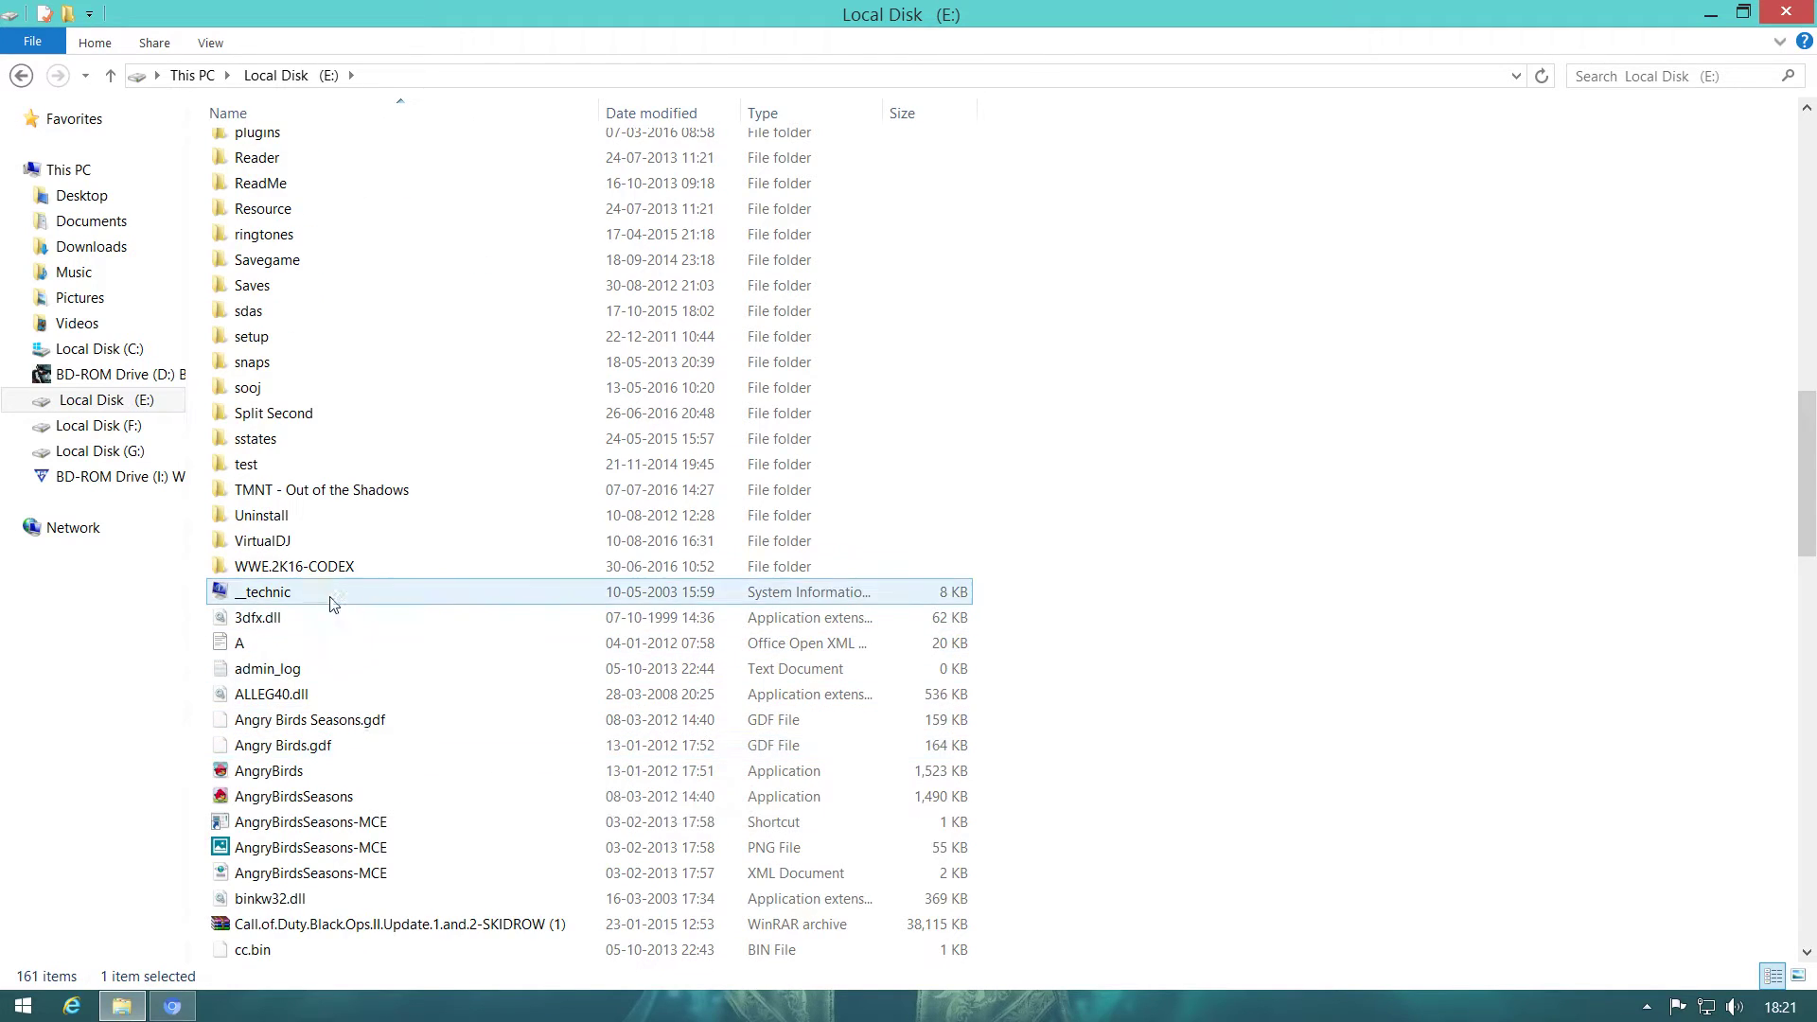
left_click(341, 566)
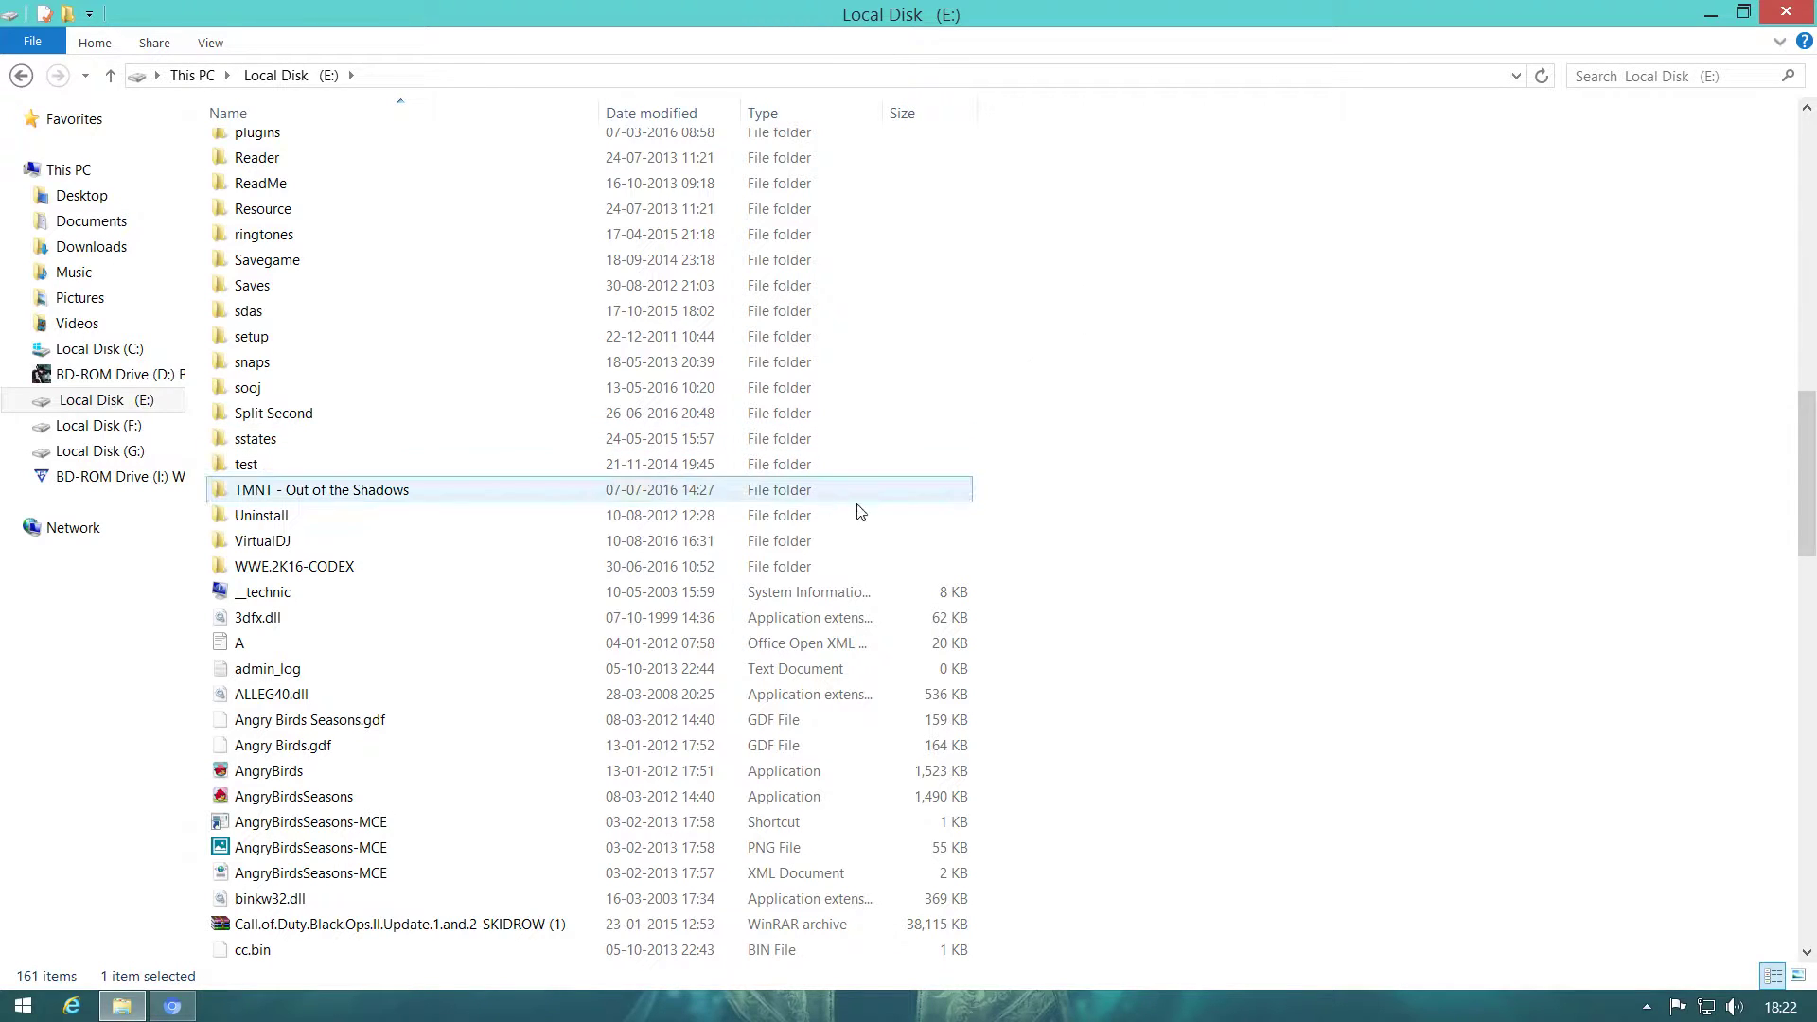
left_click(1292, 490)
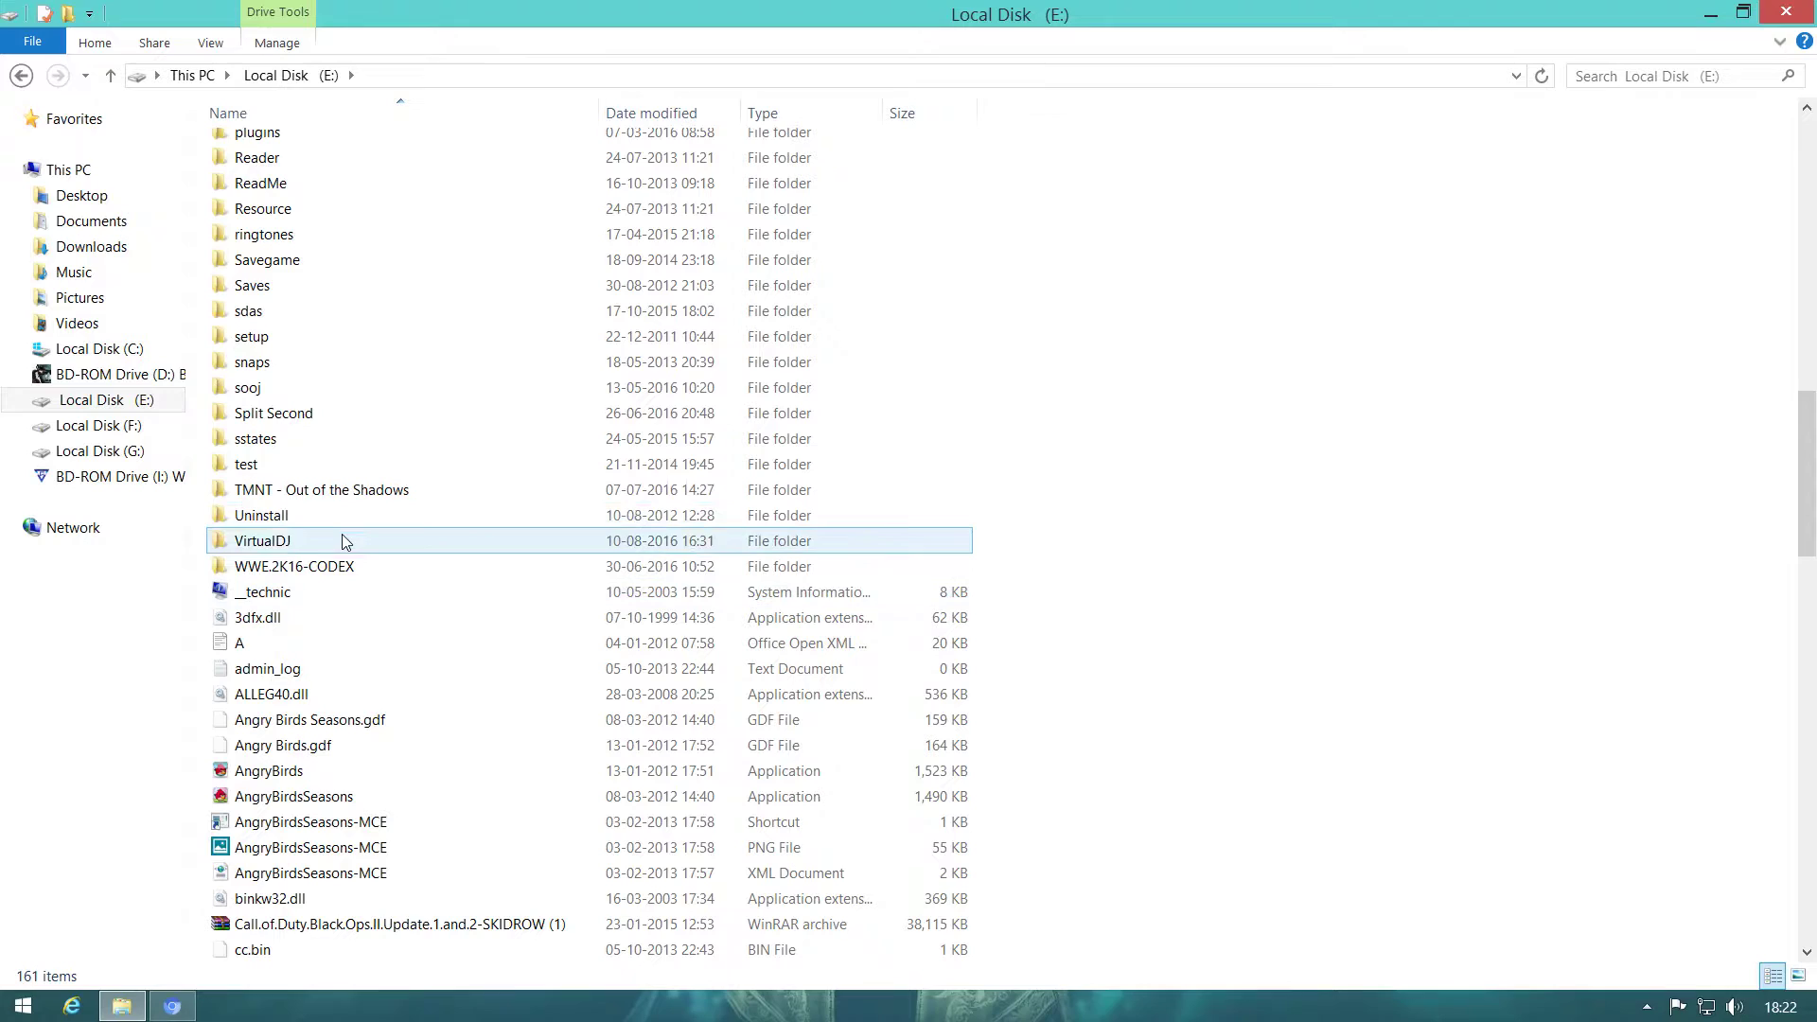
double_click(349, 568)
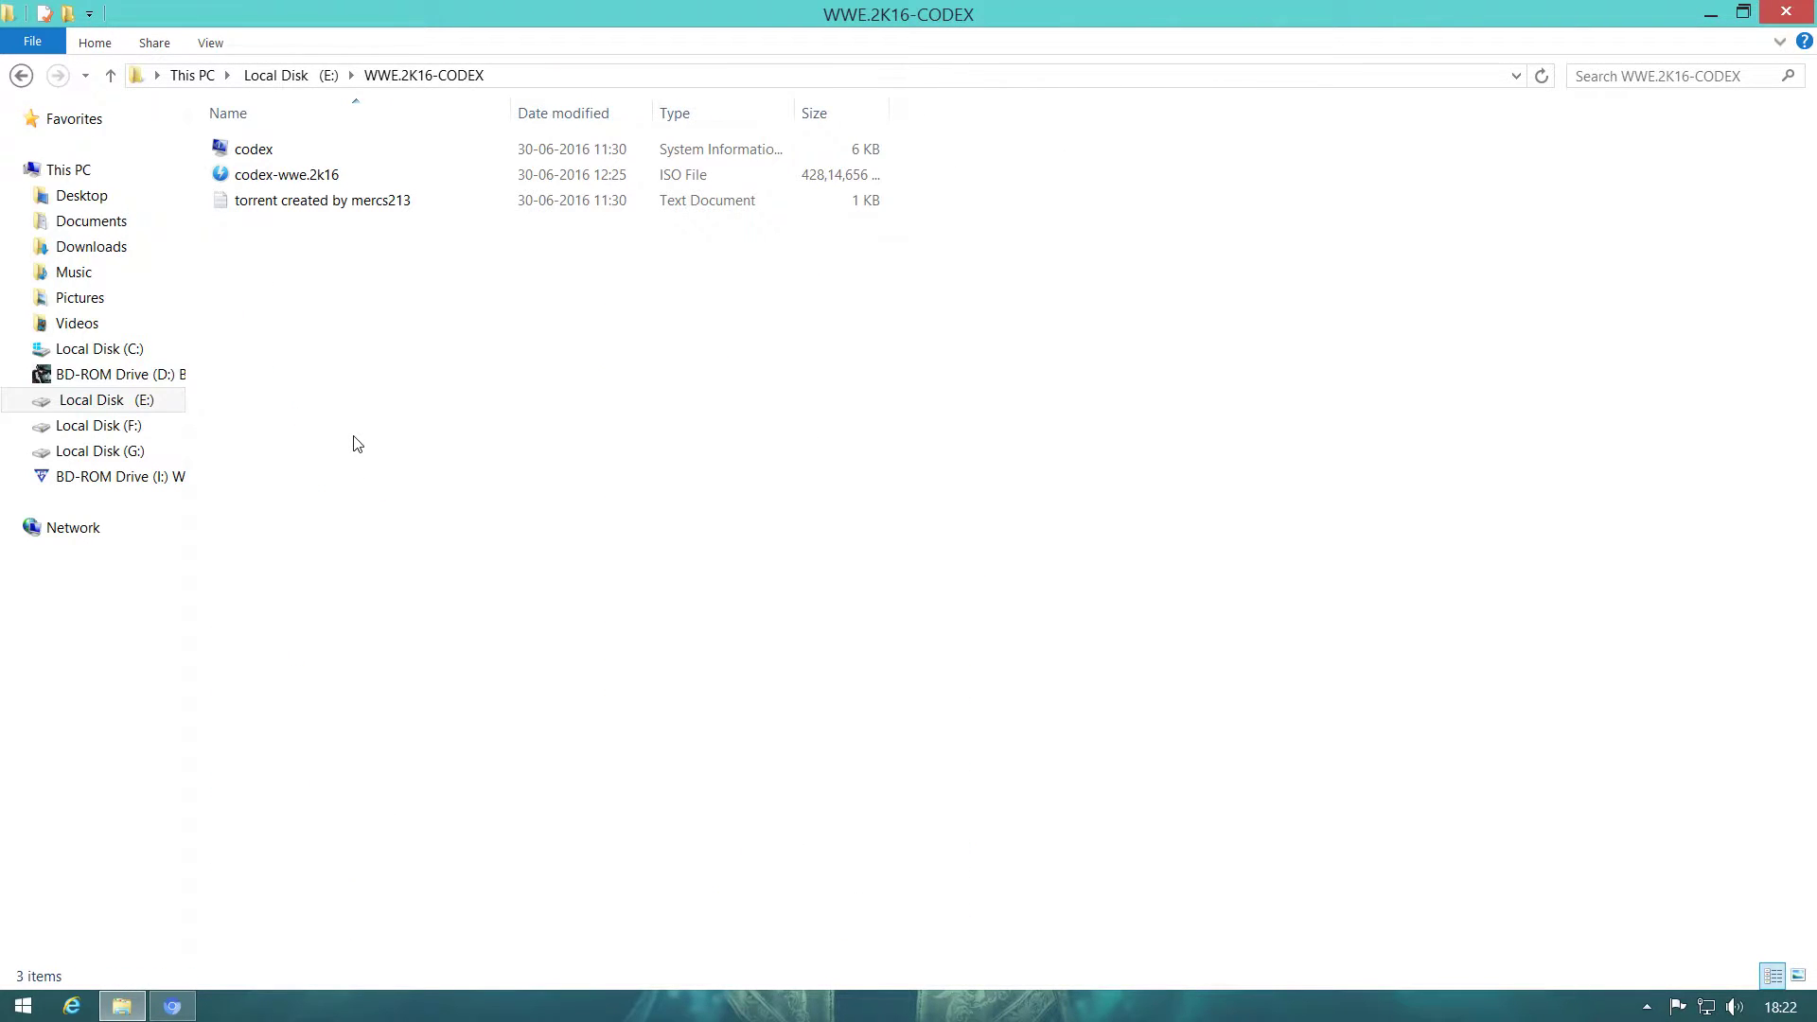
Mount the codex-wwe.2k16 ISO file as a virtual disc and close the folder window
left_click(335, 182)
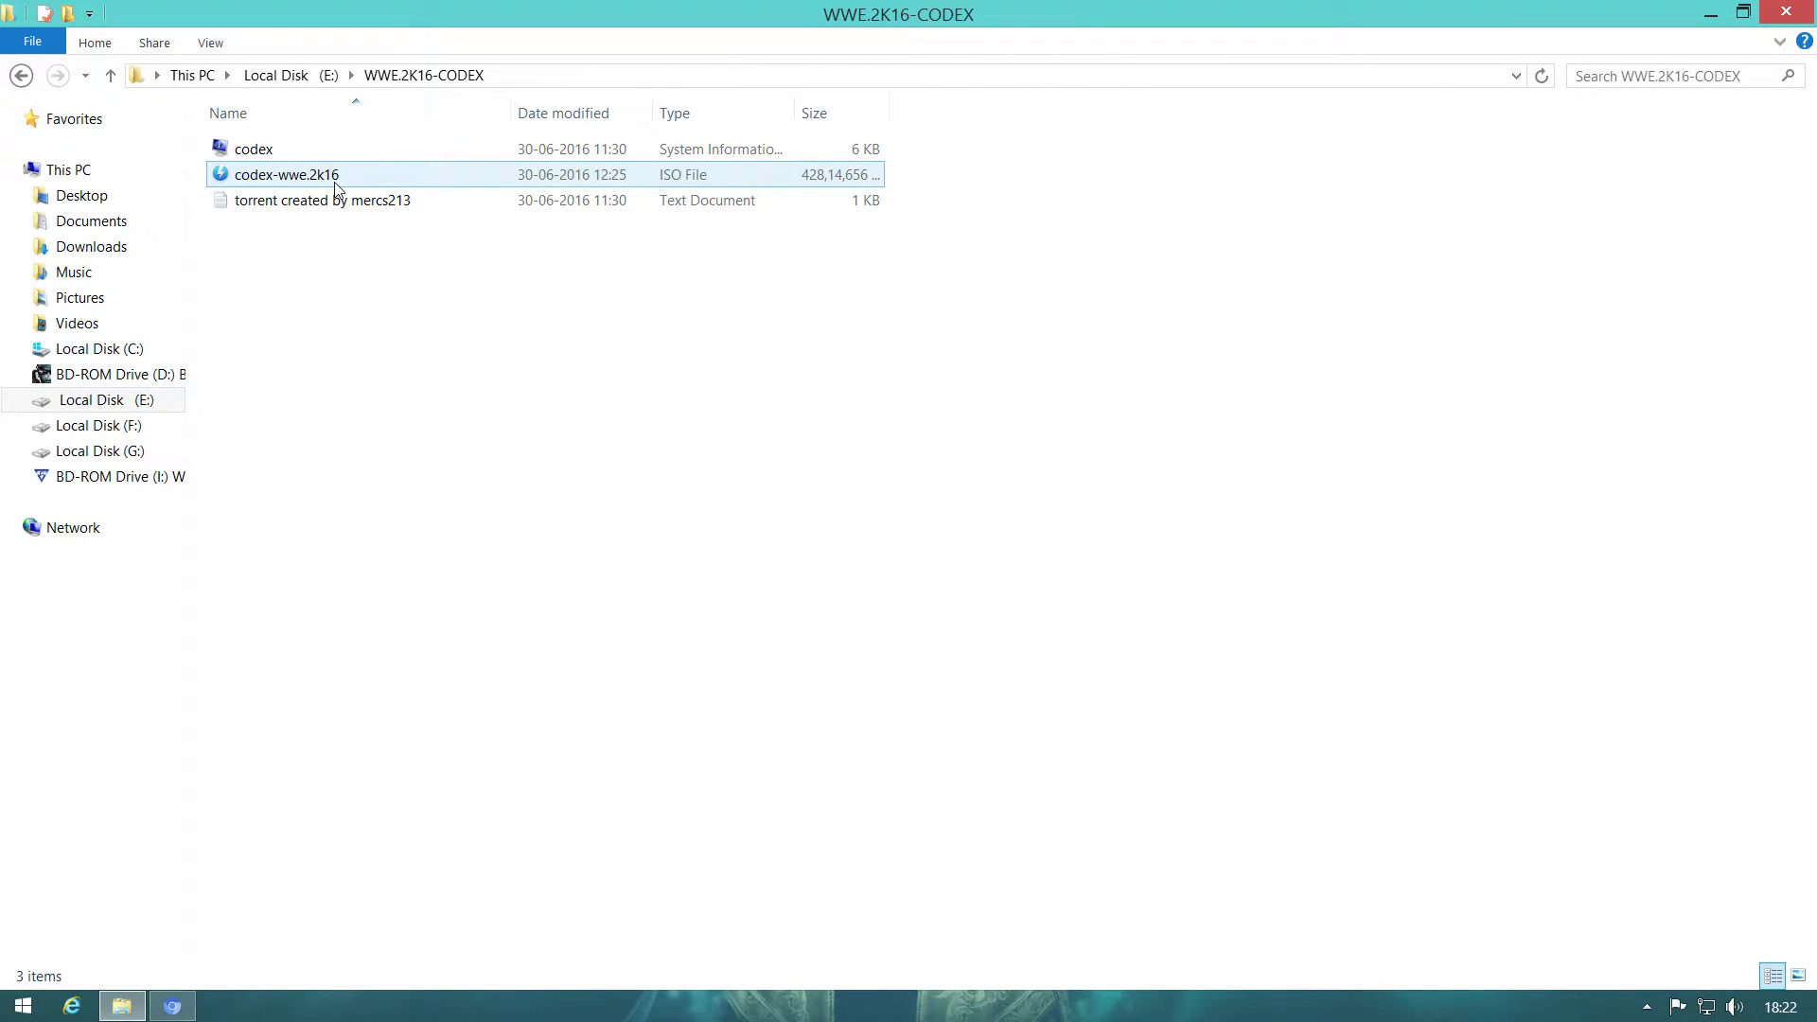
double_click(335, 182)
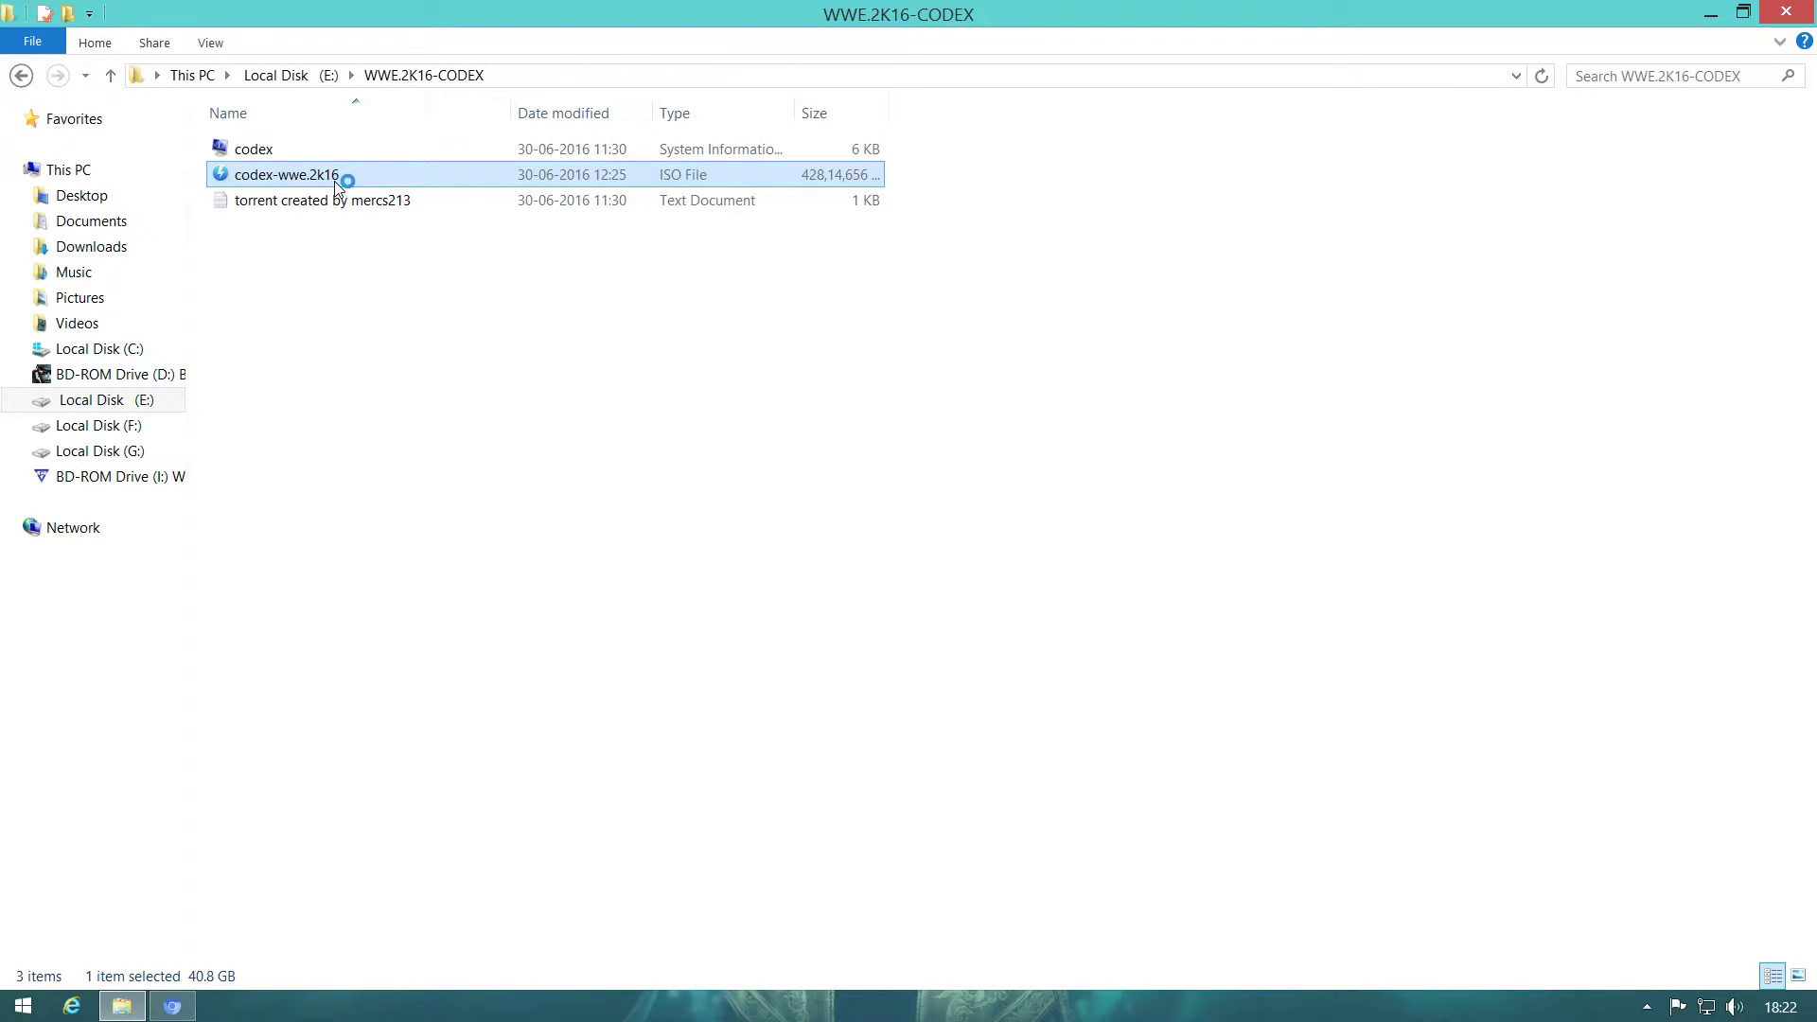
left_click(109, 172)
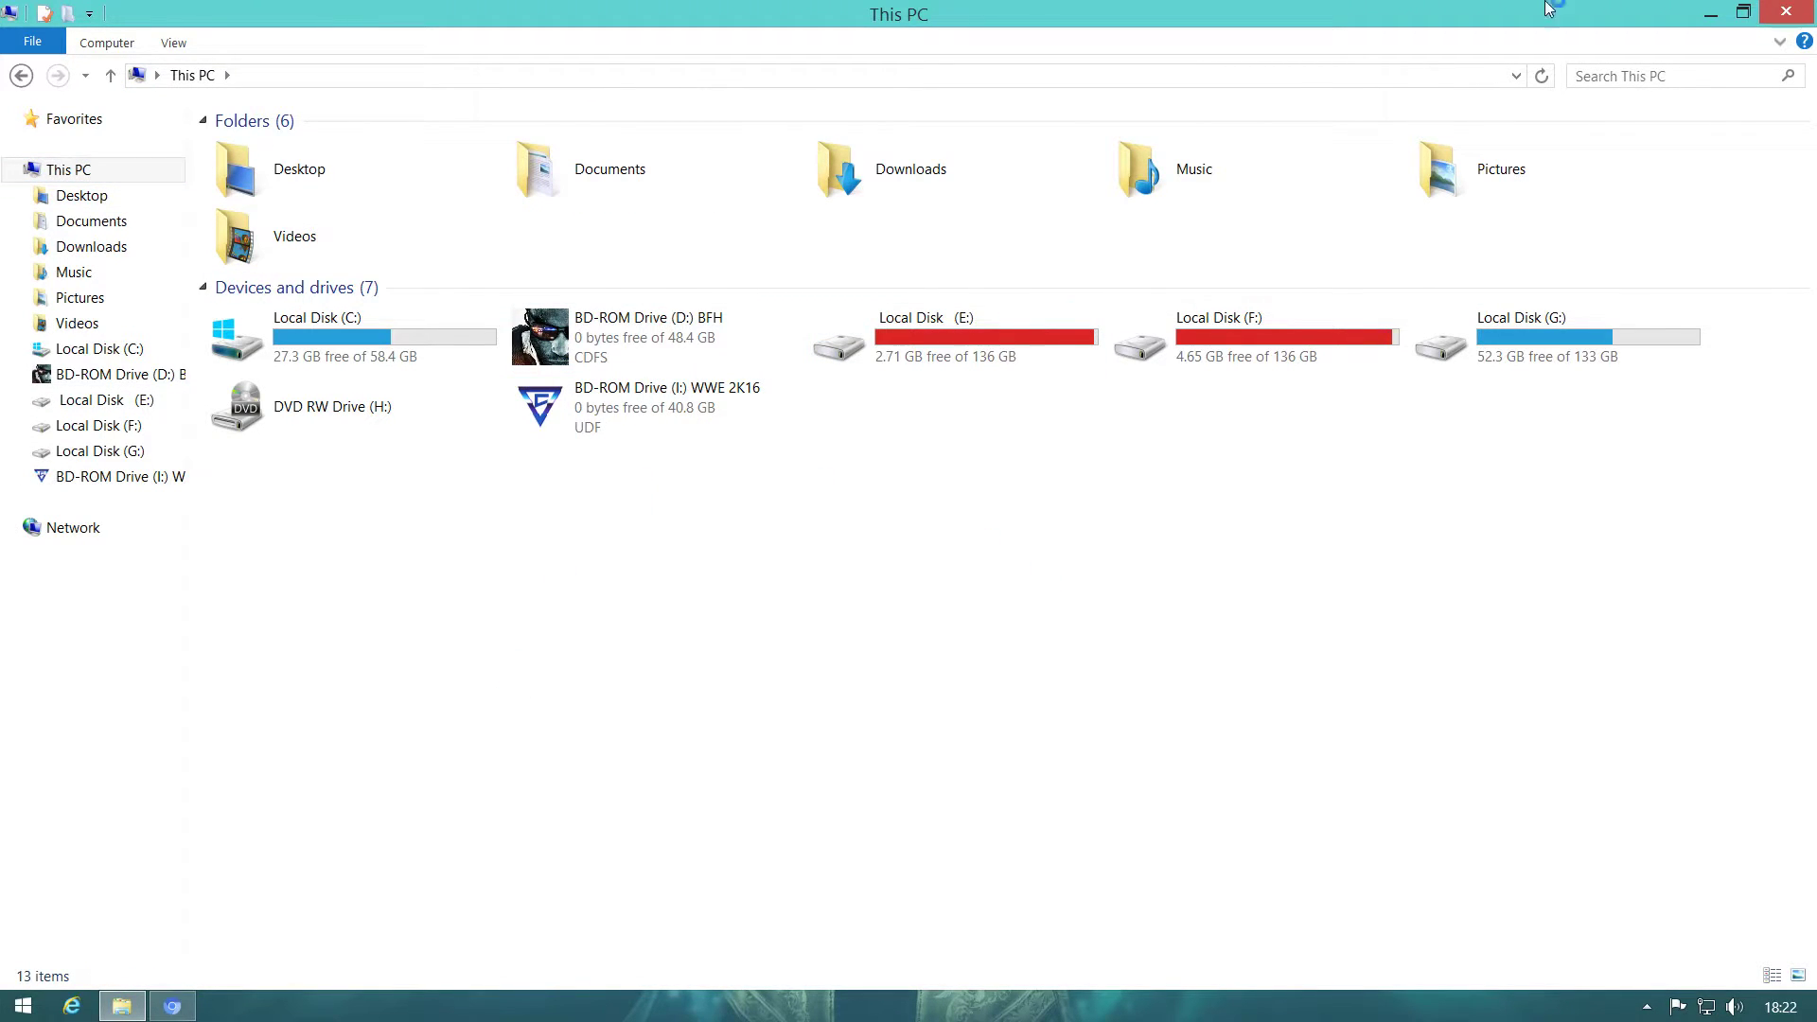
left_click(1785, 11)
Open This PC and view the files on the WWE 2K16 disc (I:) using its AutoPlay options
double_click(39, 45)
right_click(695, 416)
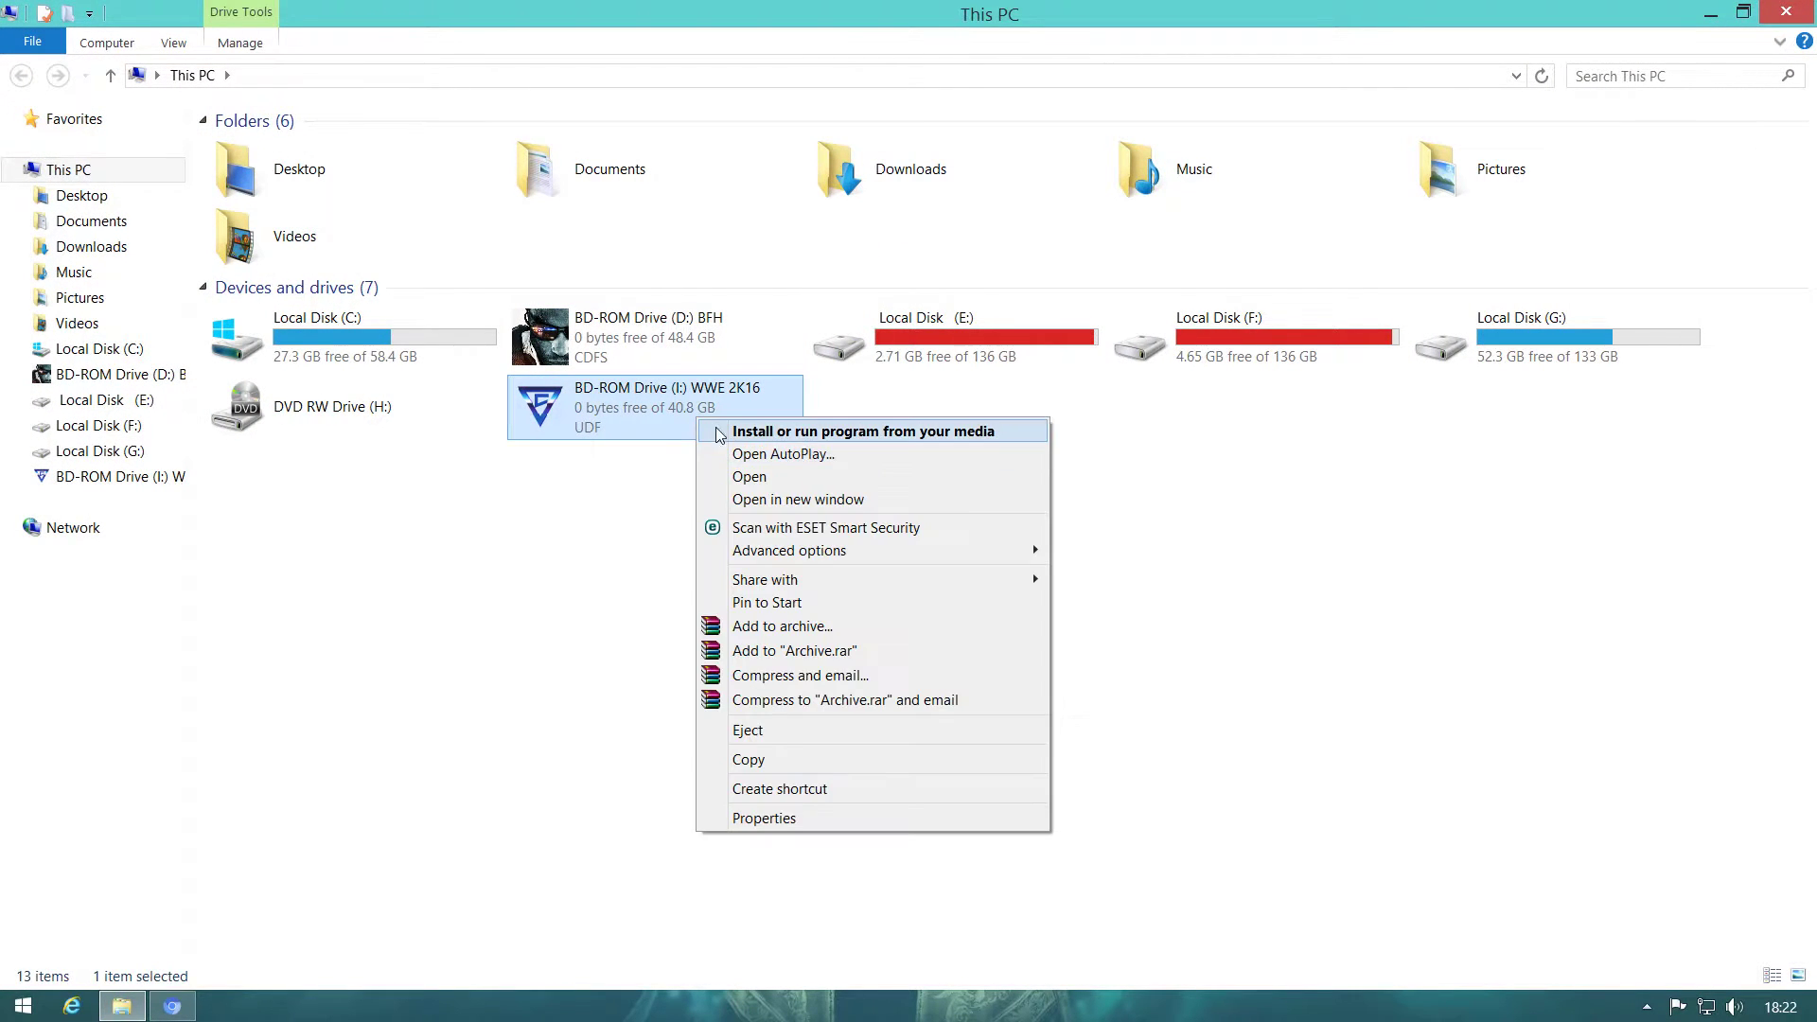
left_click(785, 456)
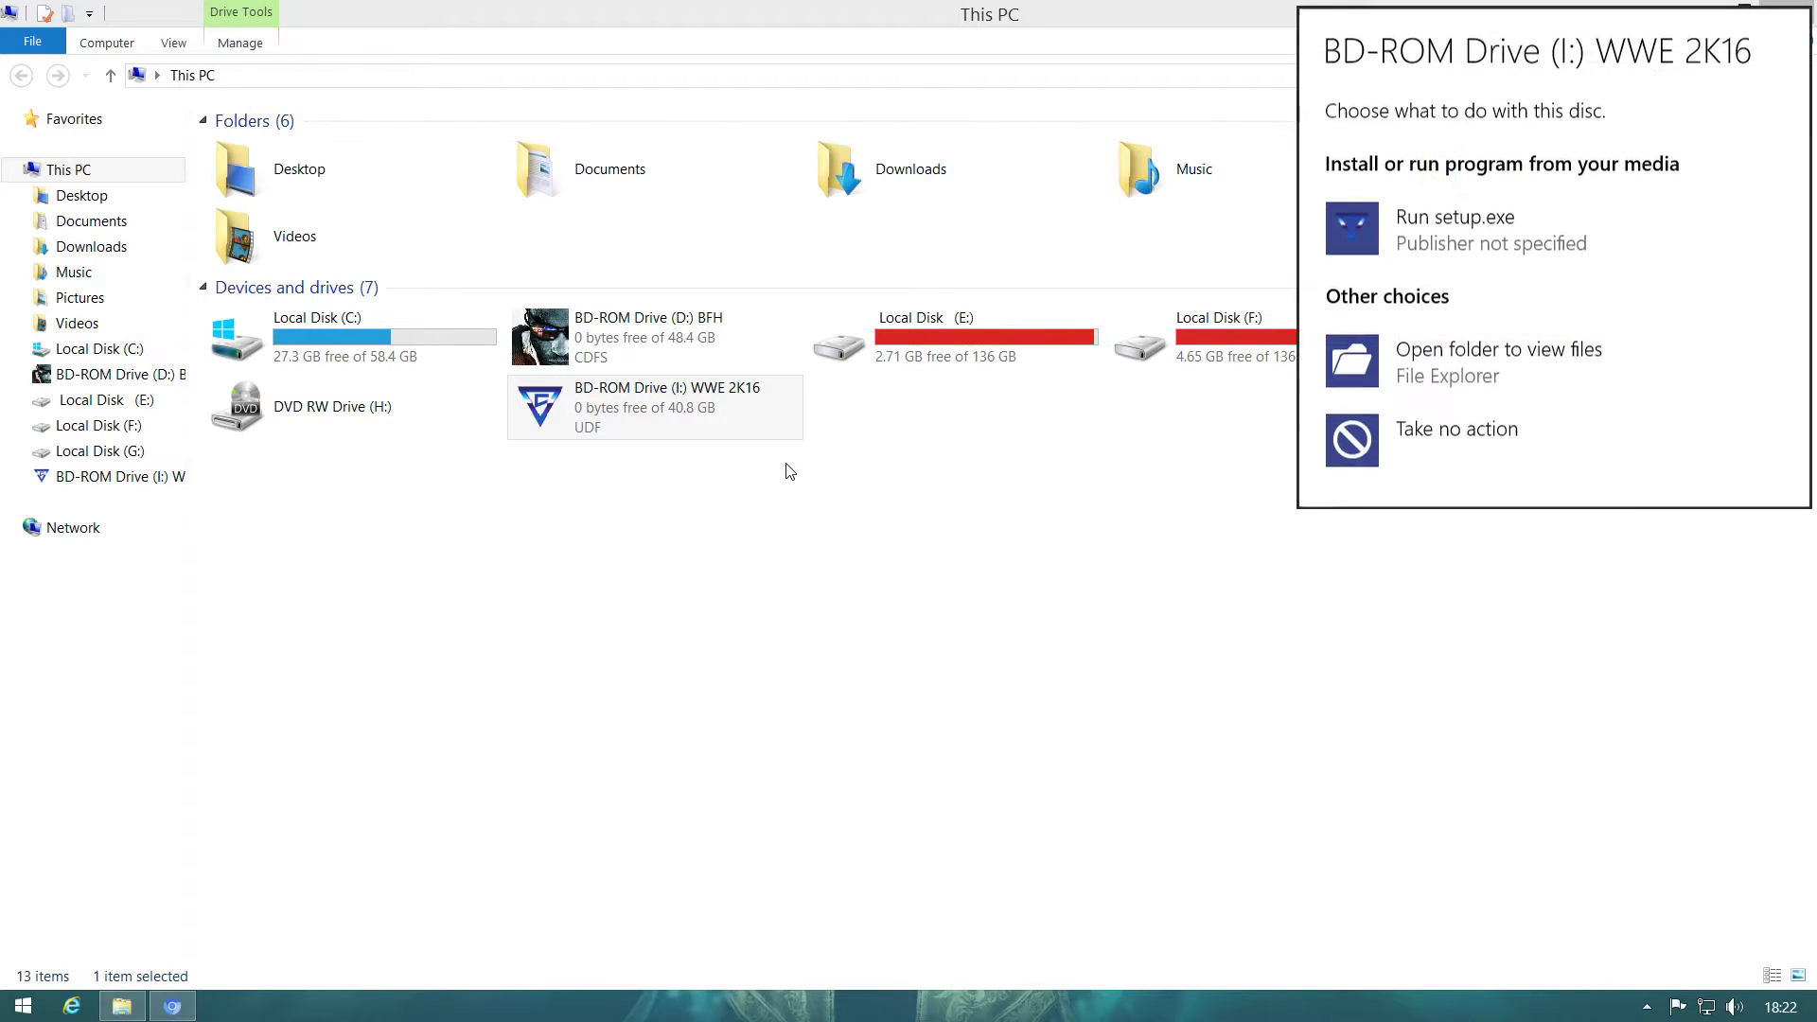
left_click(1452, 355)
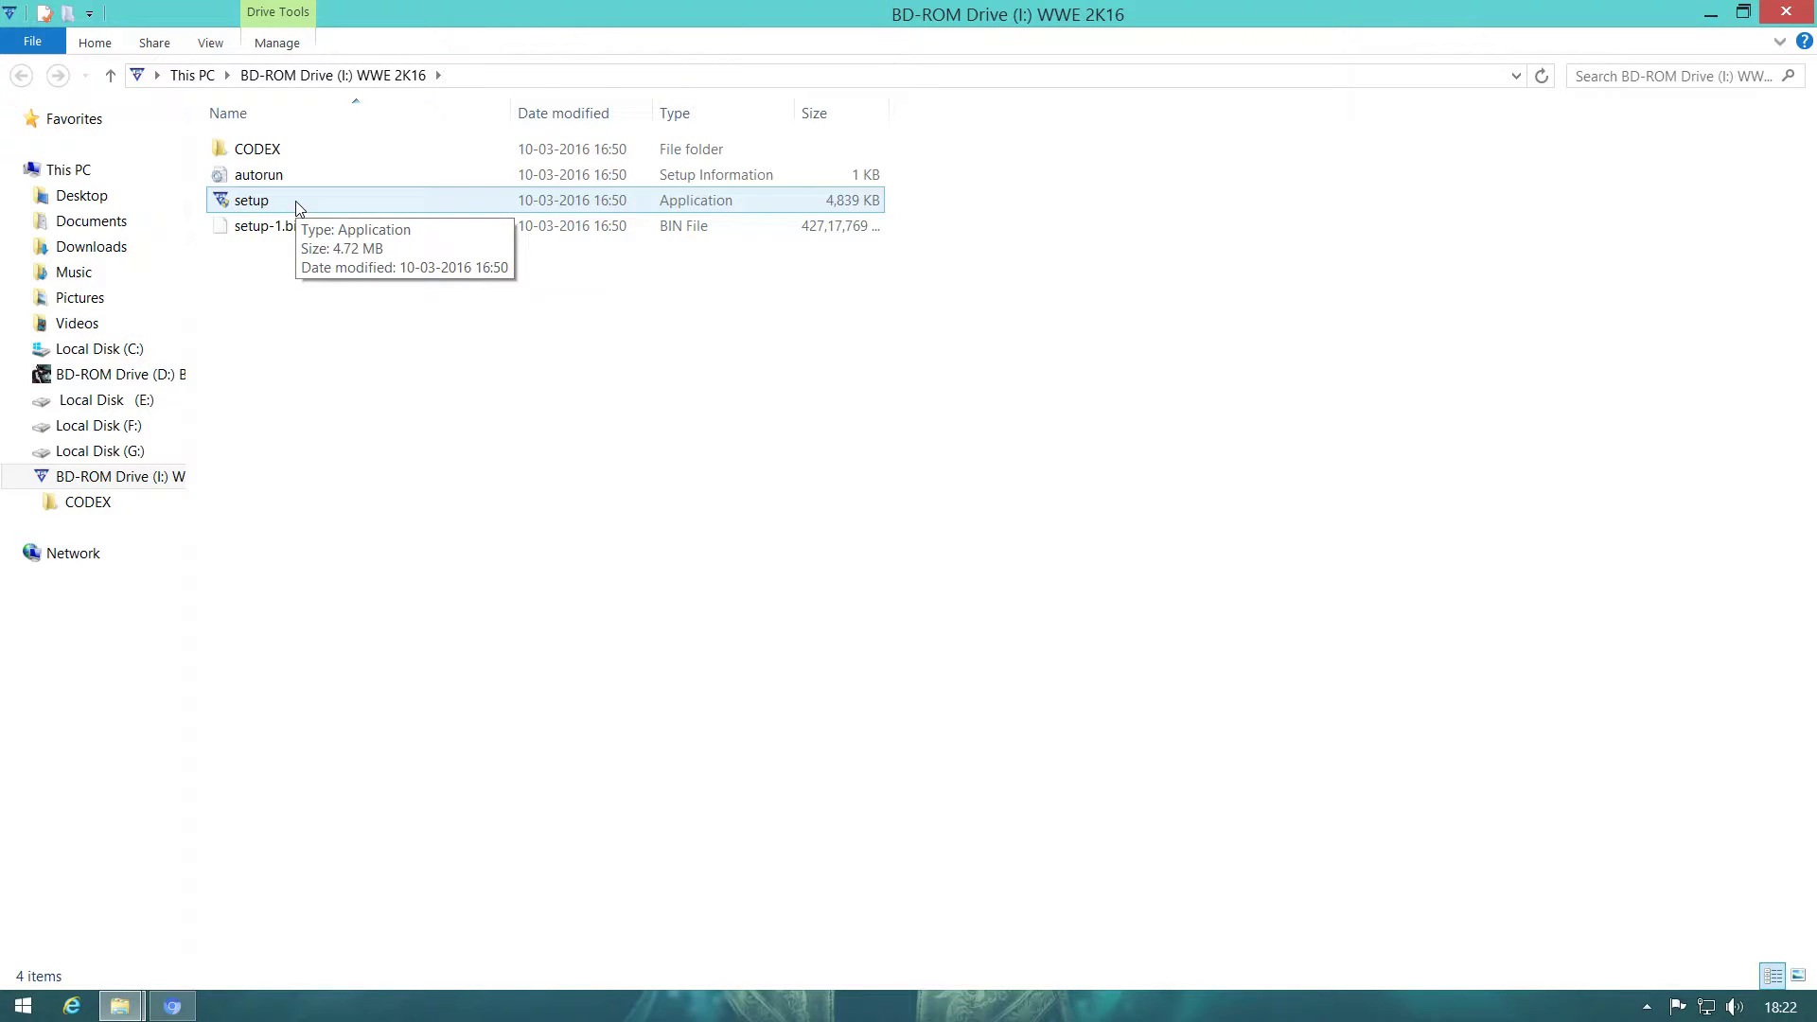
Look inside the WWE 2K16 folder within Game on Local Disk (E:) and return to This PC
left_click(179, 423)
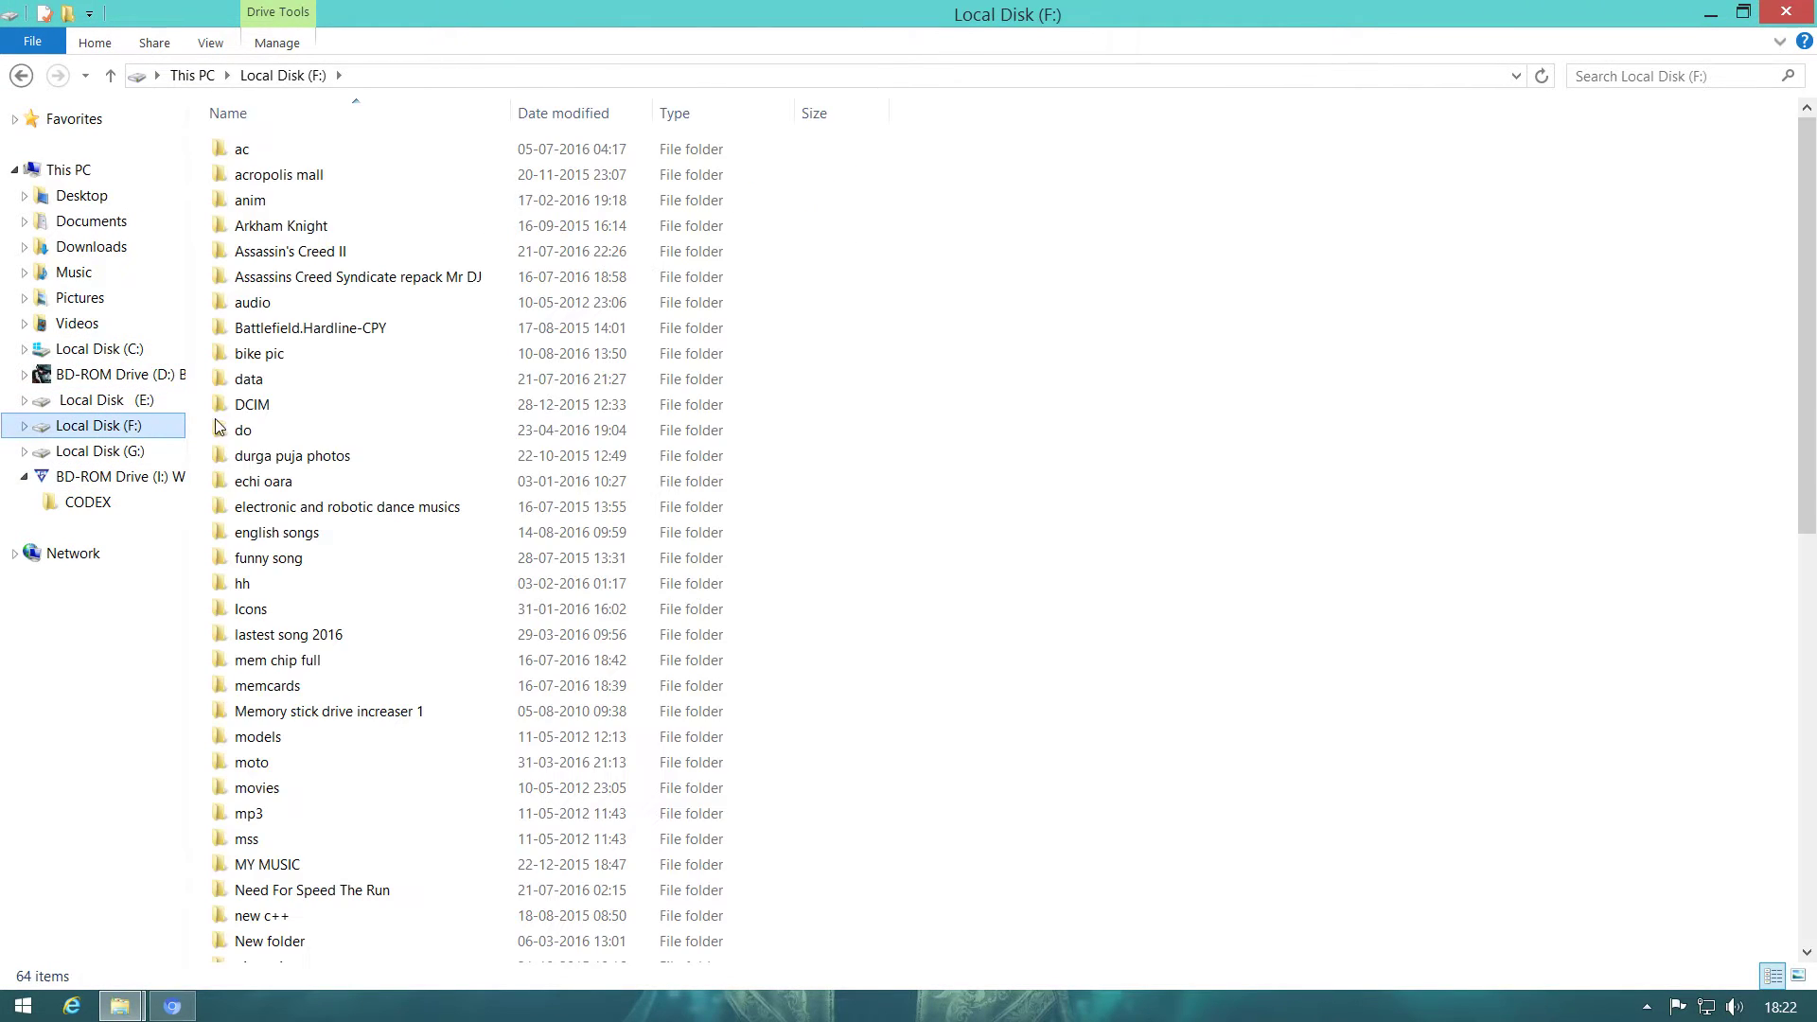
left_click(139, 403)
left_click(458, 624)
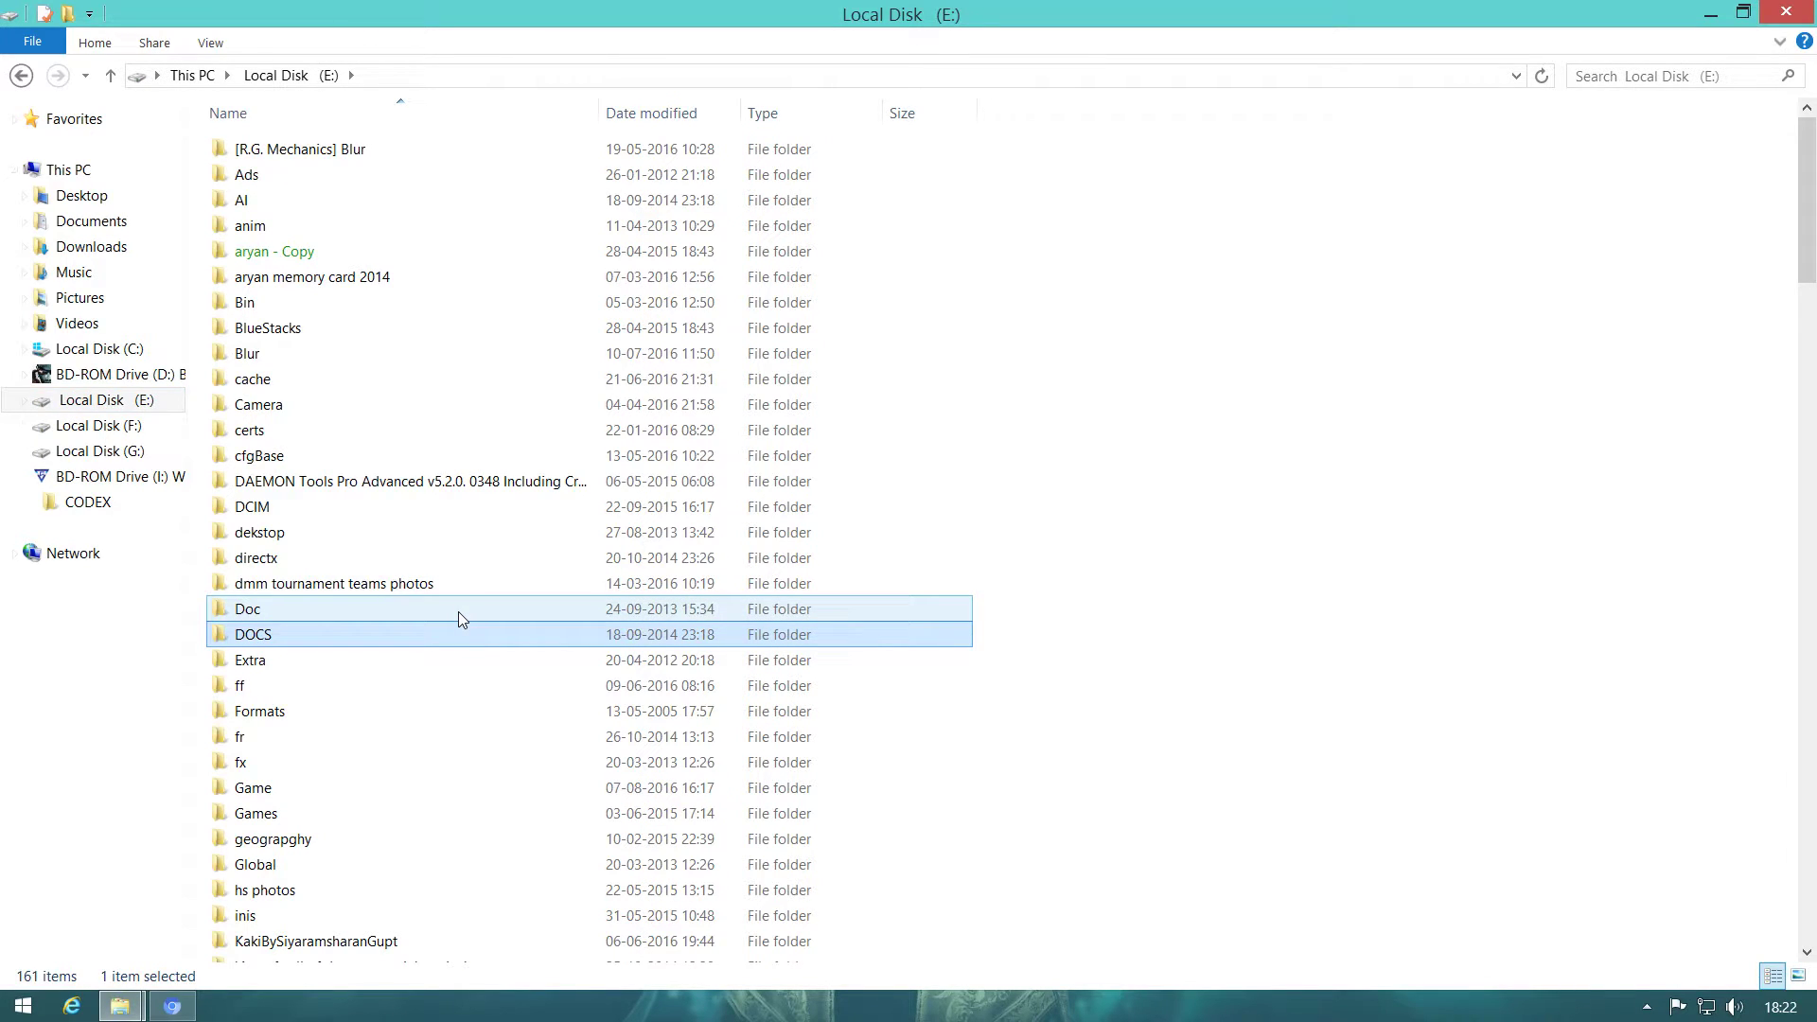
left_click(478, 508)
left_click(284, 787)
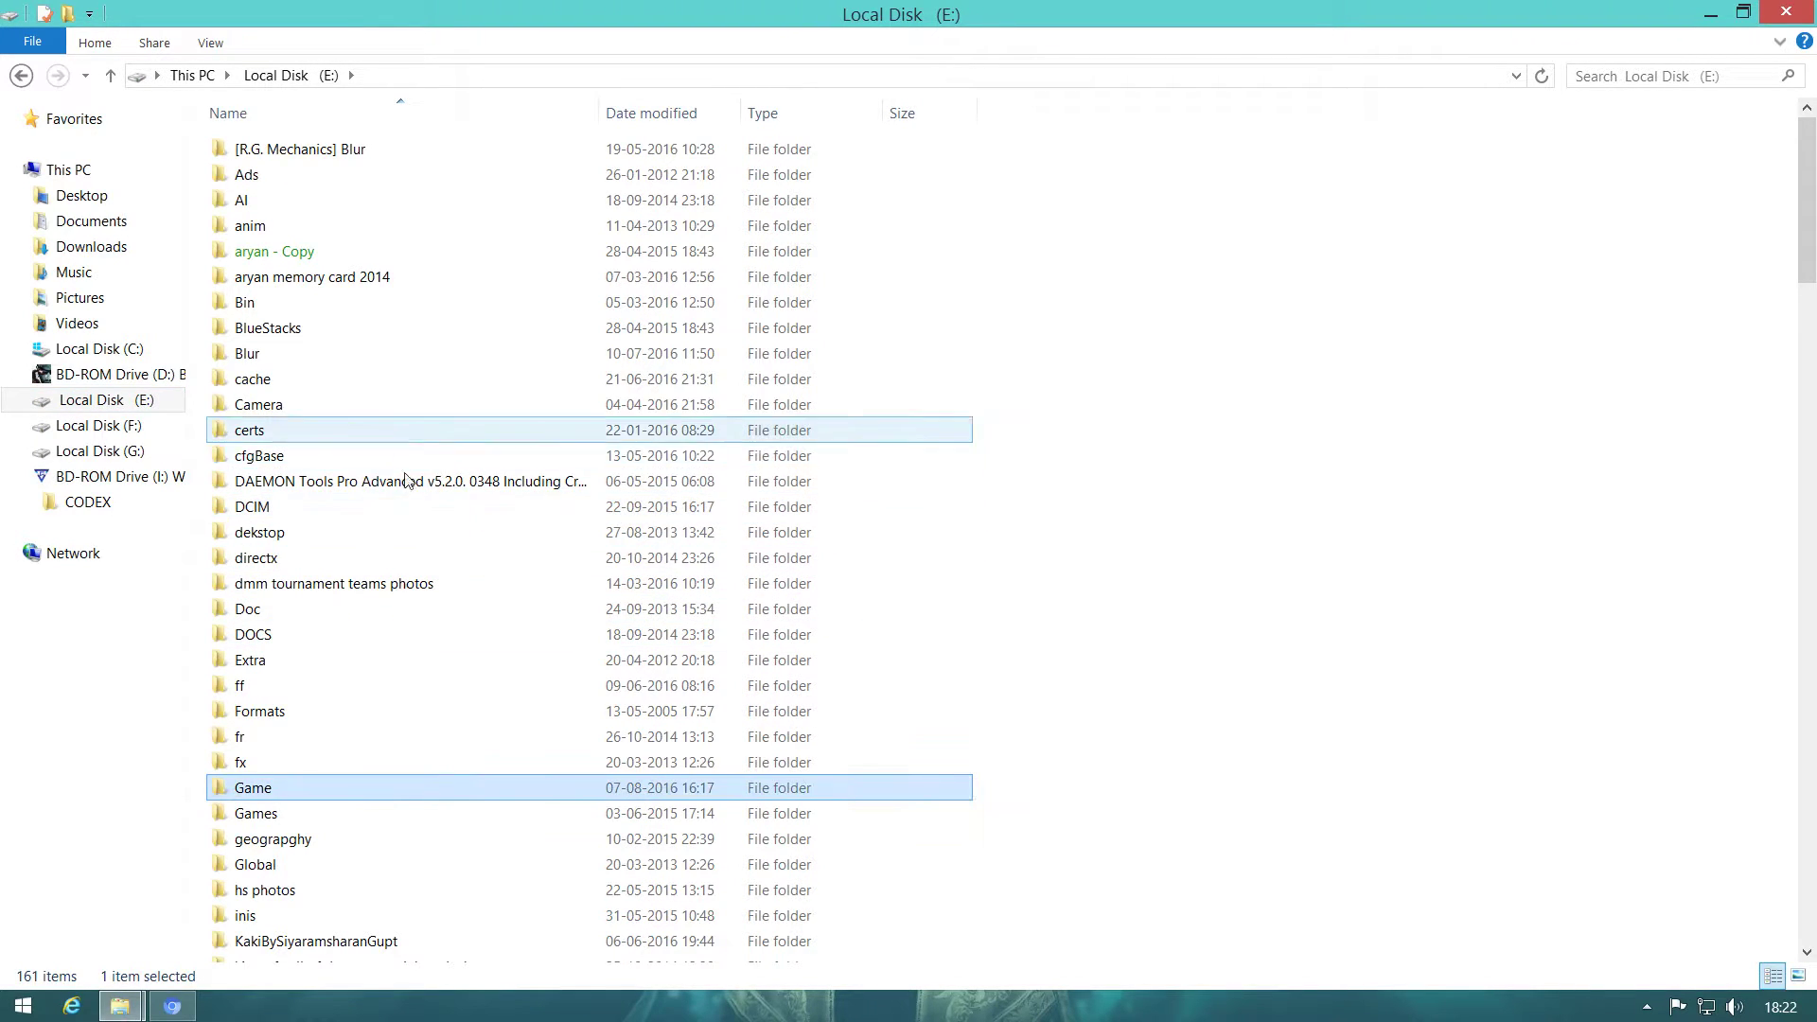
double_click(277, 784)
left_click(295, 180)
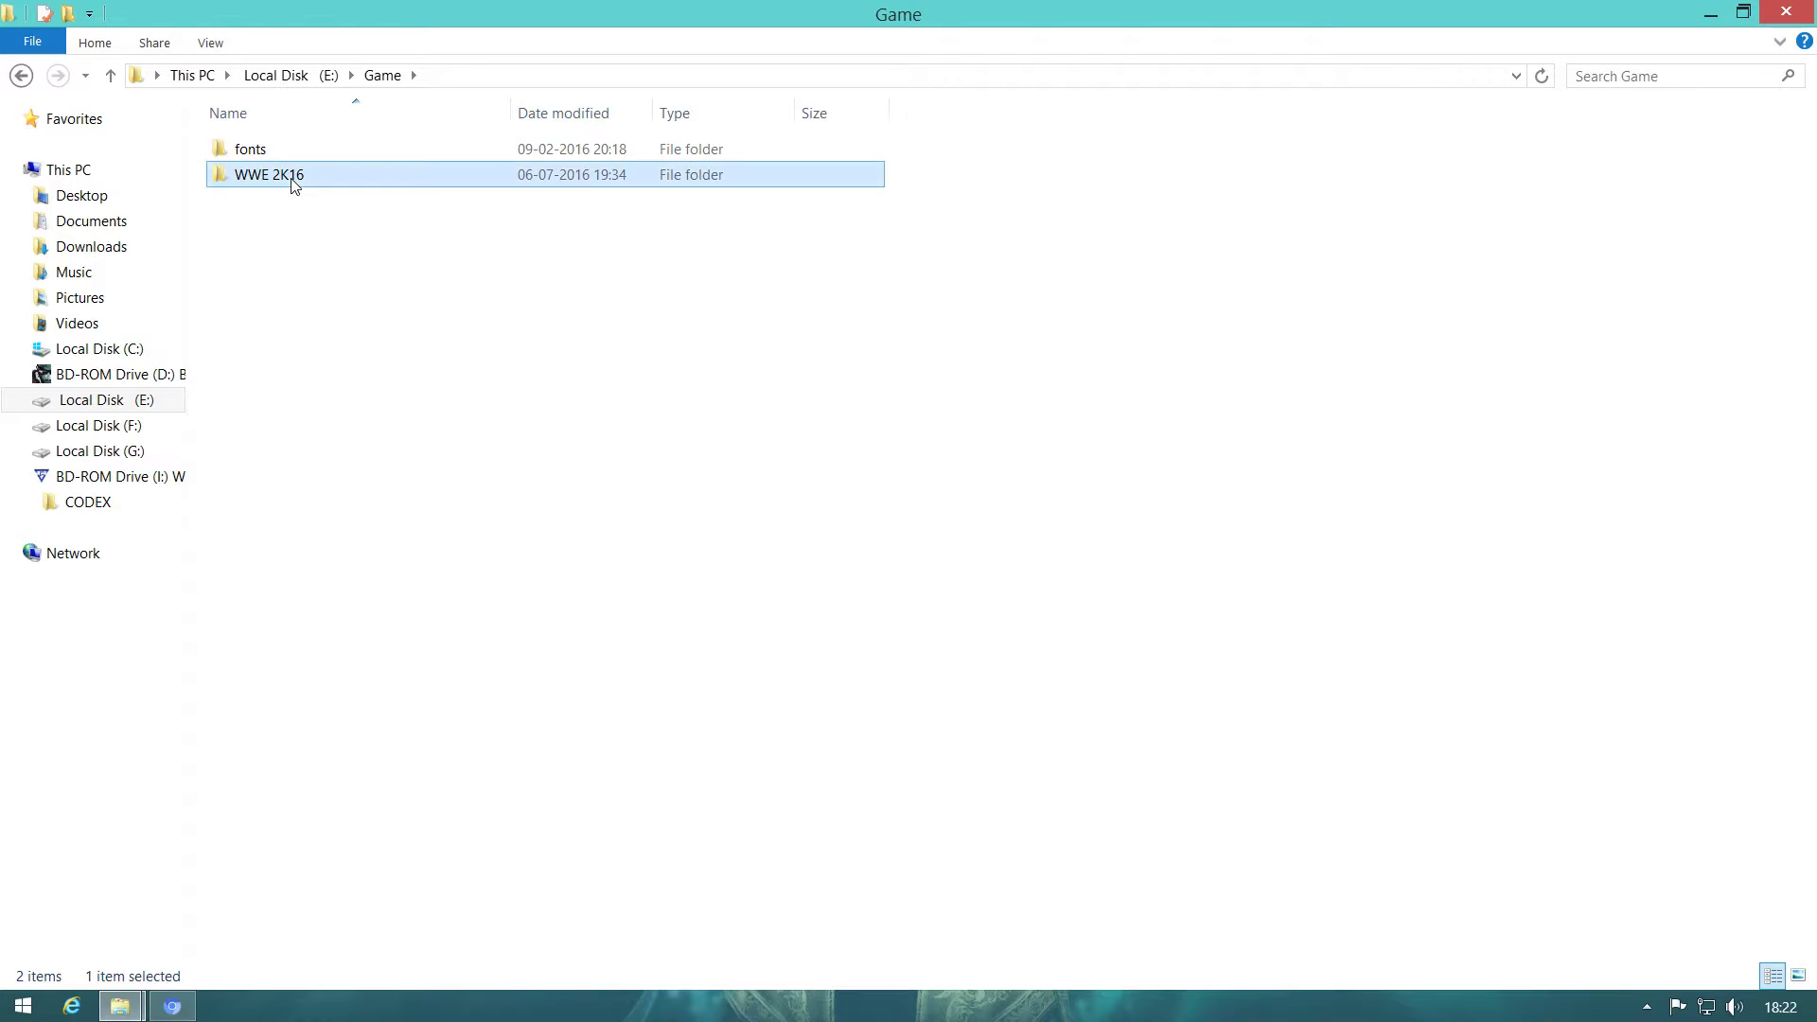
double_click(294, 180)
key("BackSpace")
key("BackSpace")
key("BackSpace")
left_click(68, 170)
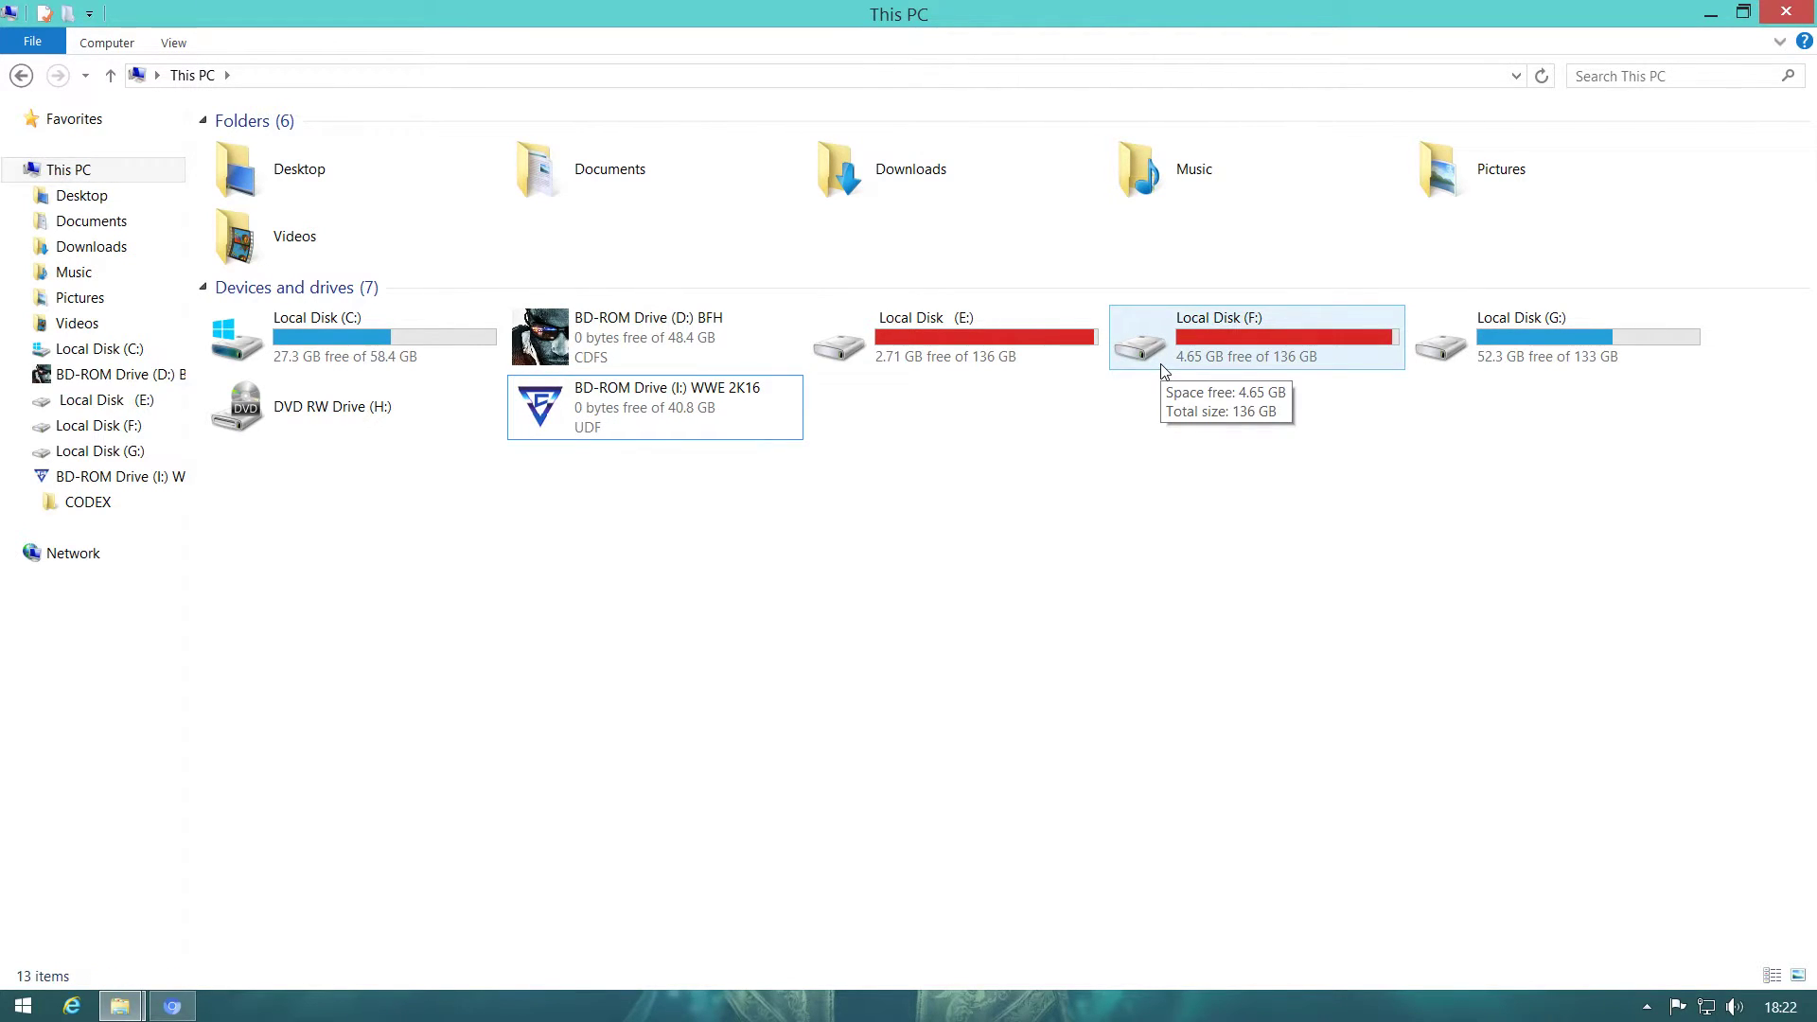
Open the WWE 2K16 disc (I:) as a folder through AutoPlay
left_click(659, 416)
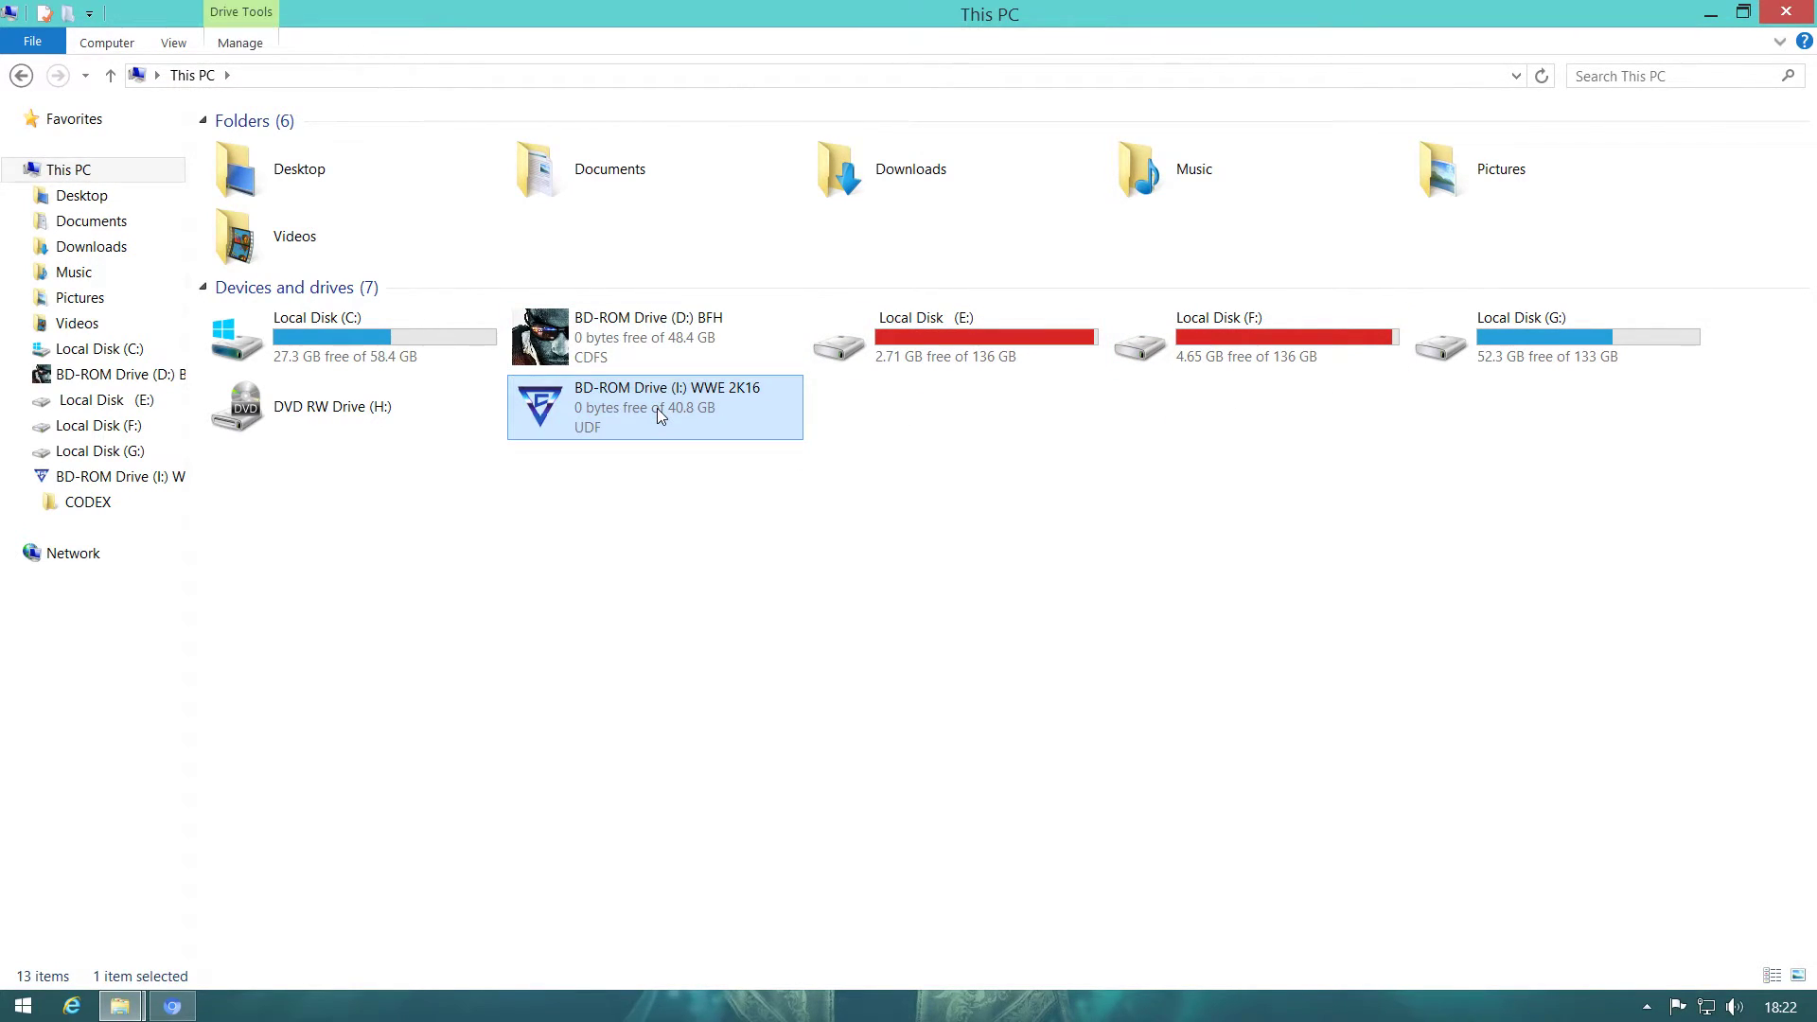
right_click(657, 407)
left_click(791, 448)
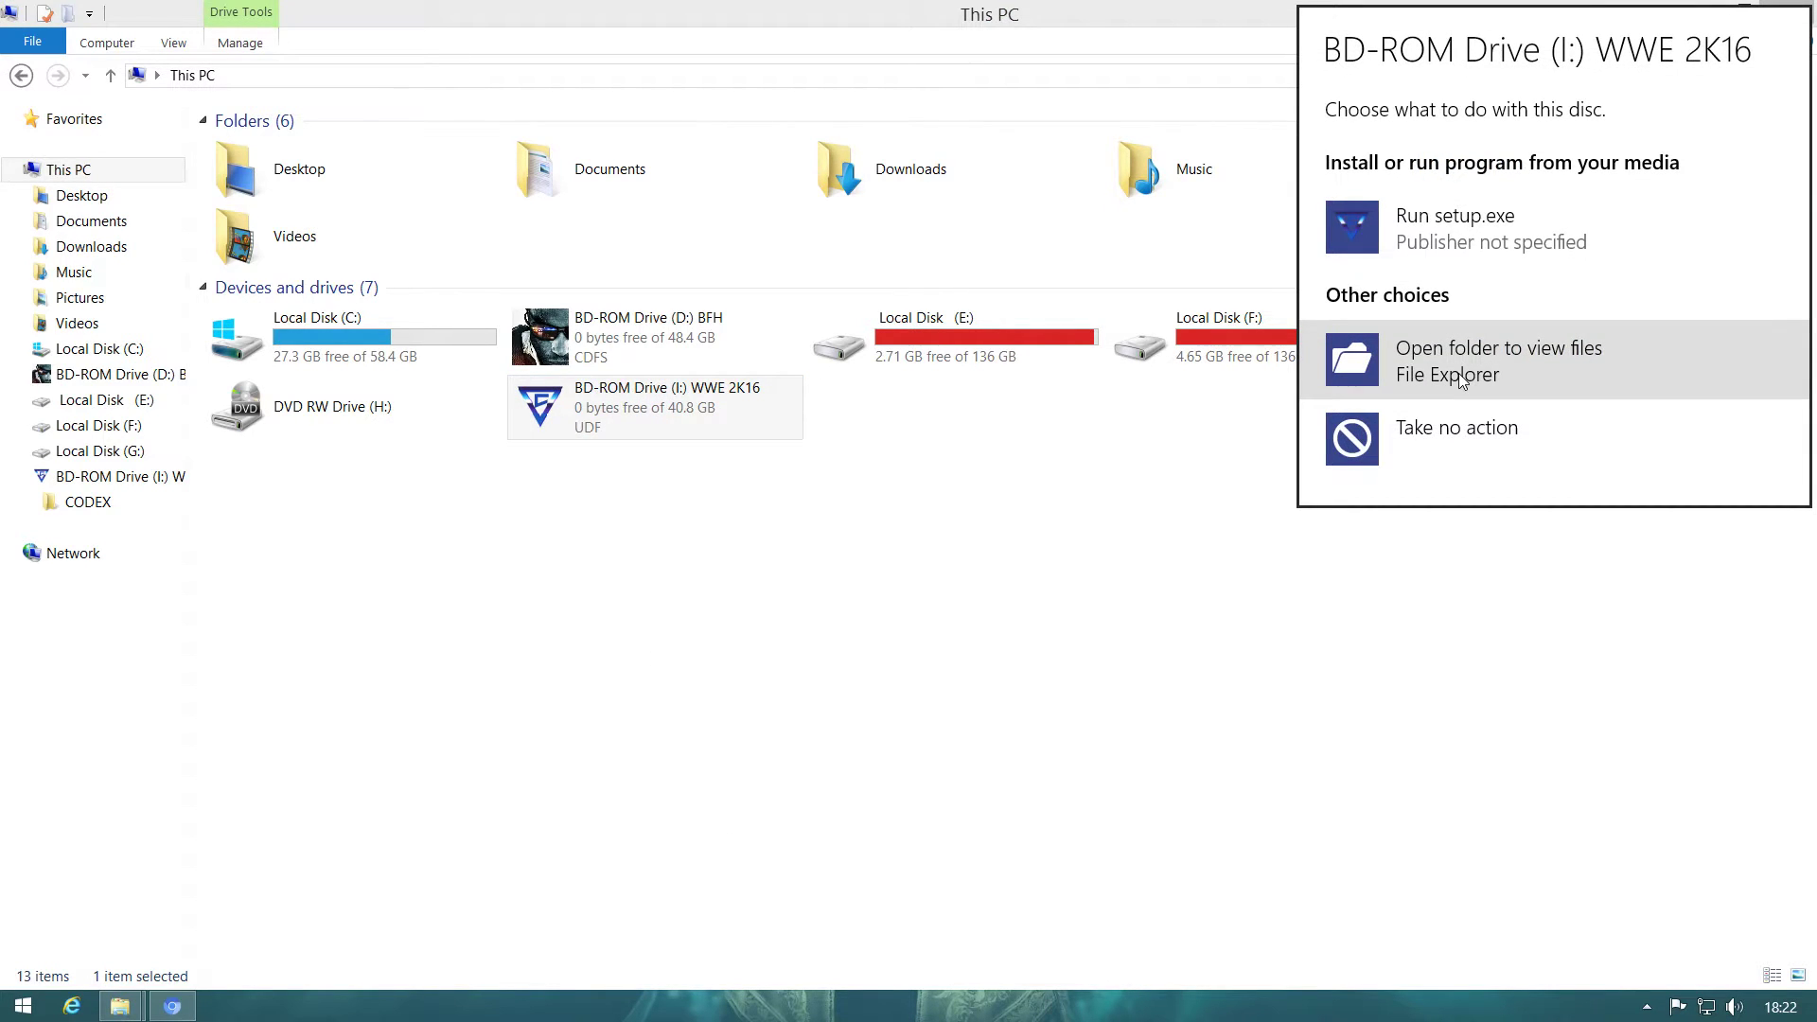
left_click(1462, 379)
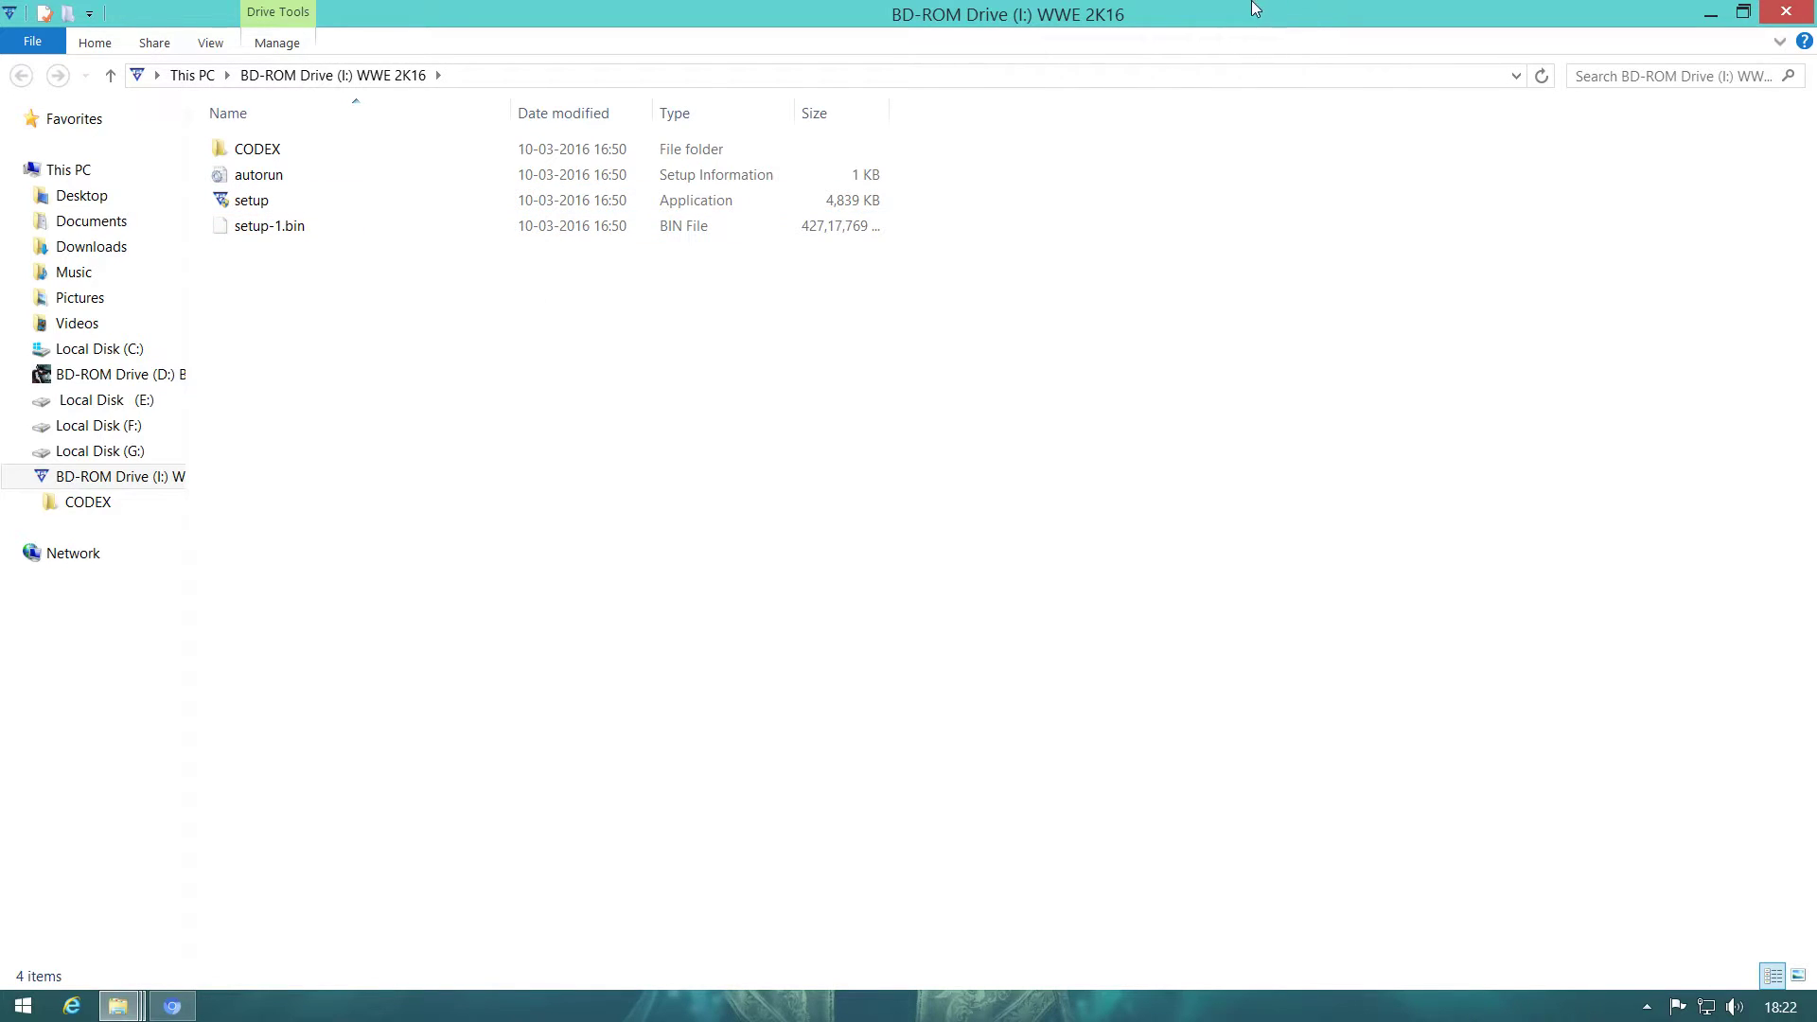
Open the disc's CODEX folder and copy all five files in it
double_click(260, 153)
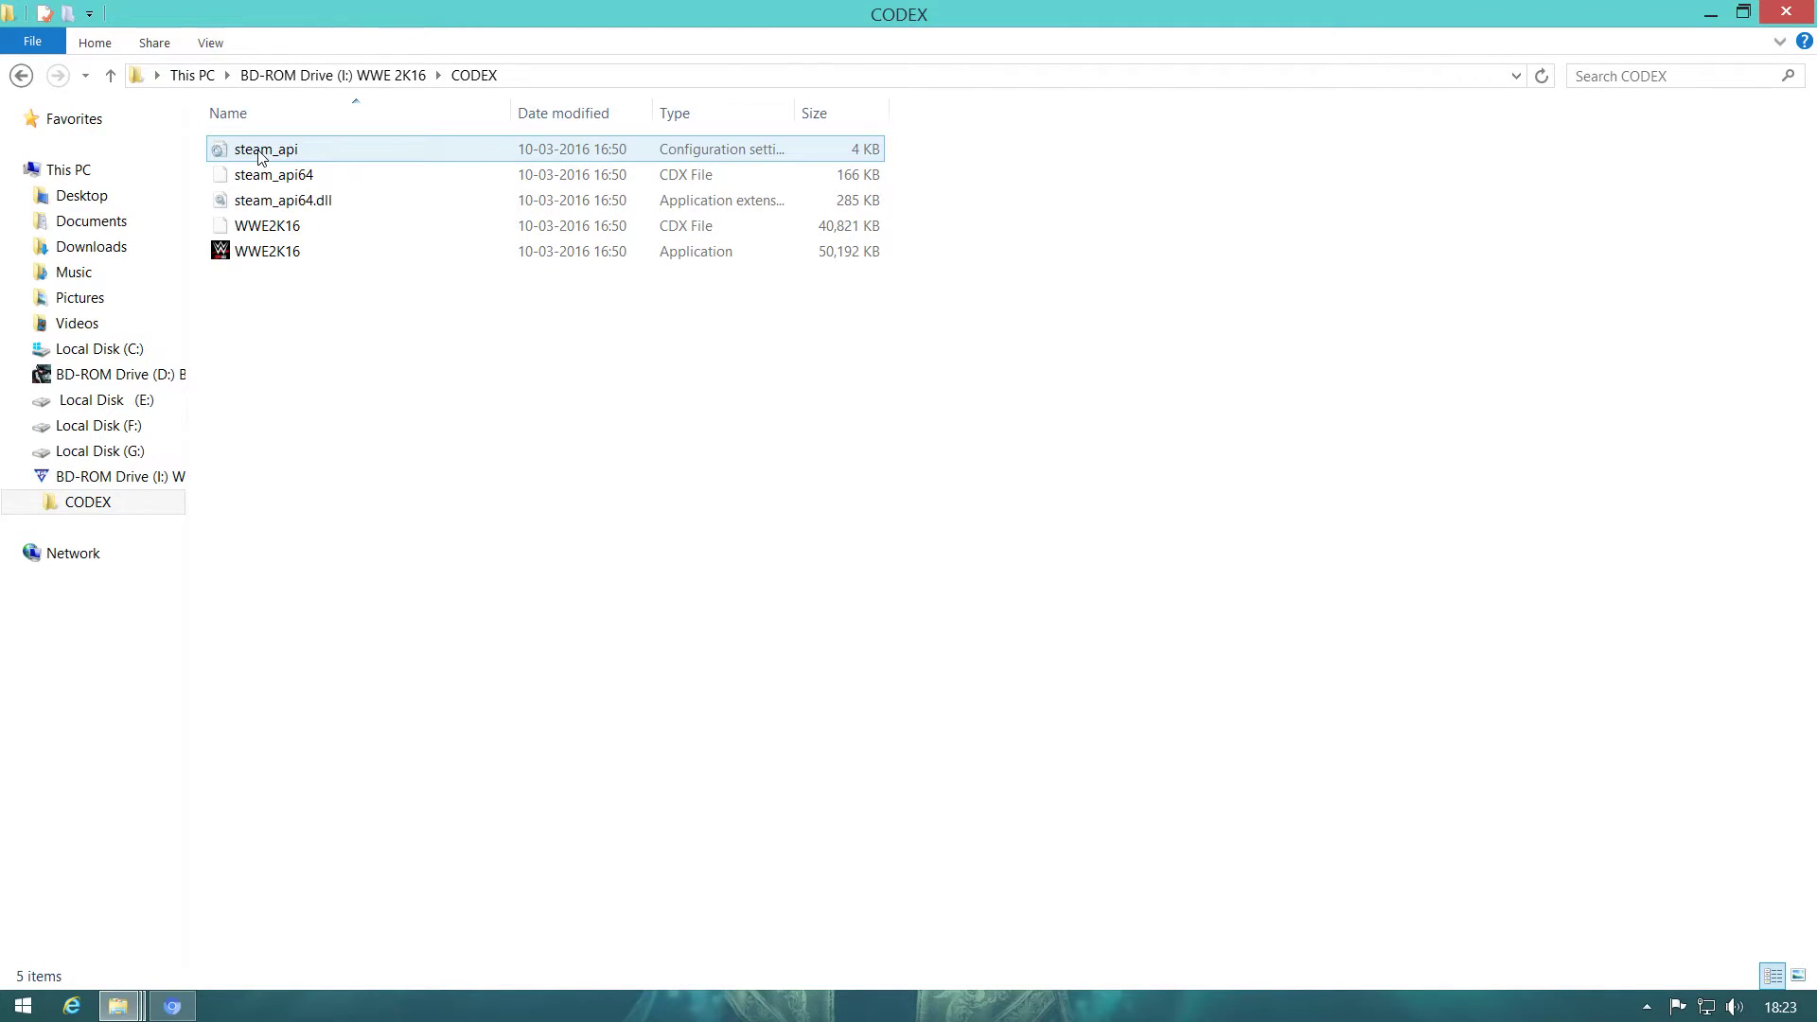
left_click_drag(287, 357, 333, 104)
left_click_drag(320, 345, 340, 117)
right_click(321, 183)
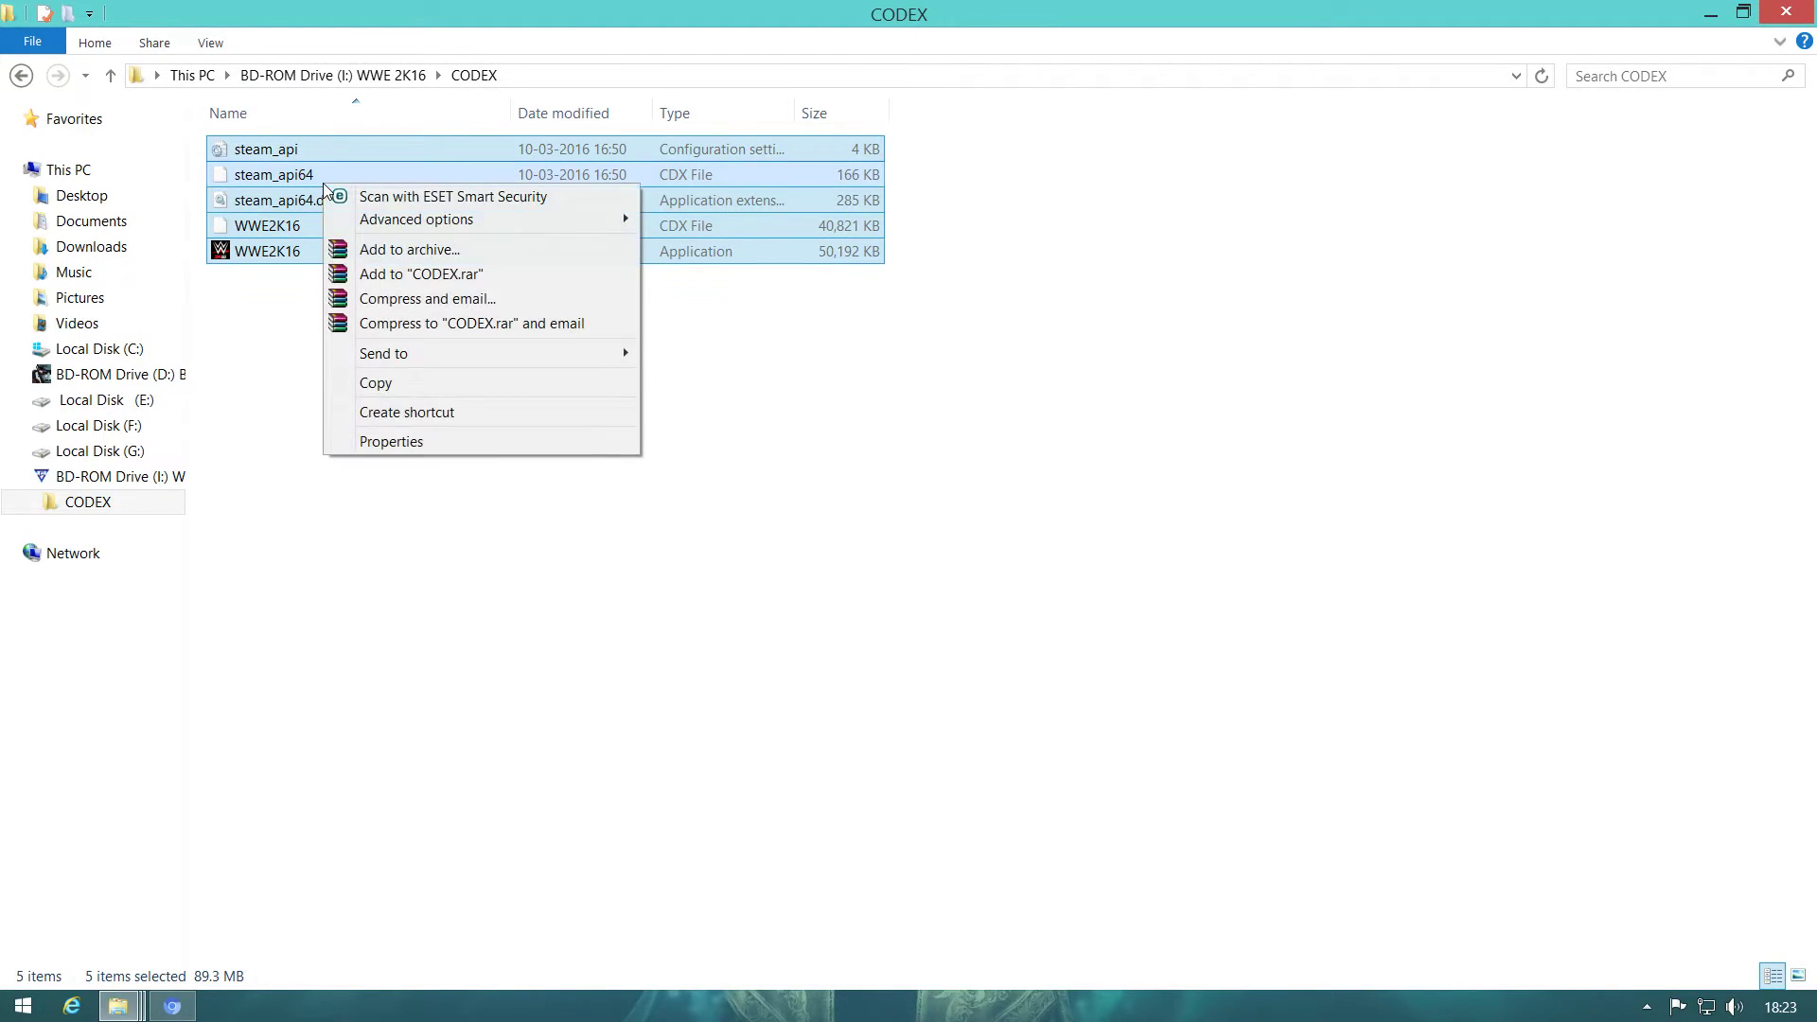
left_click(394, 384)
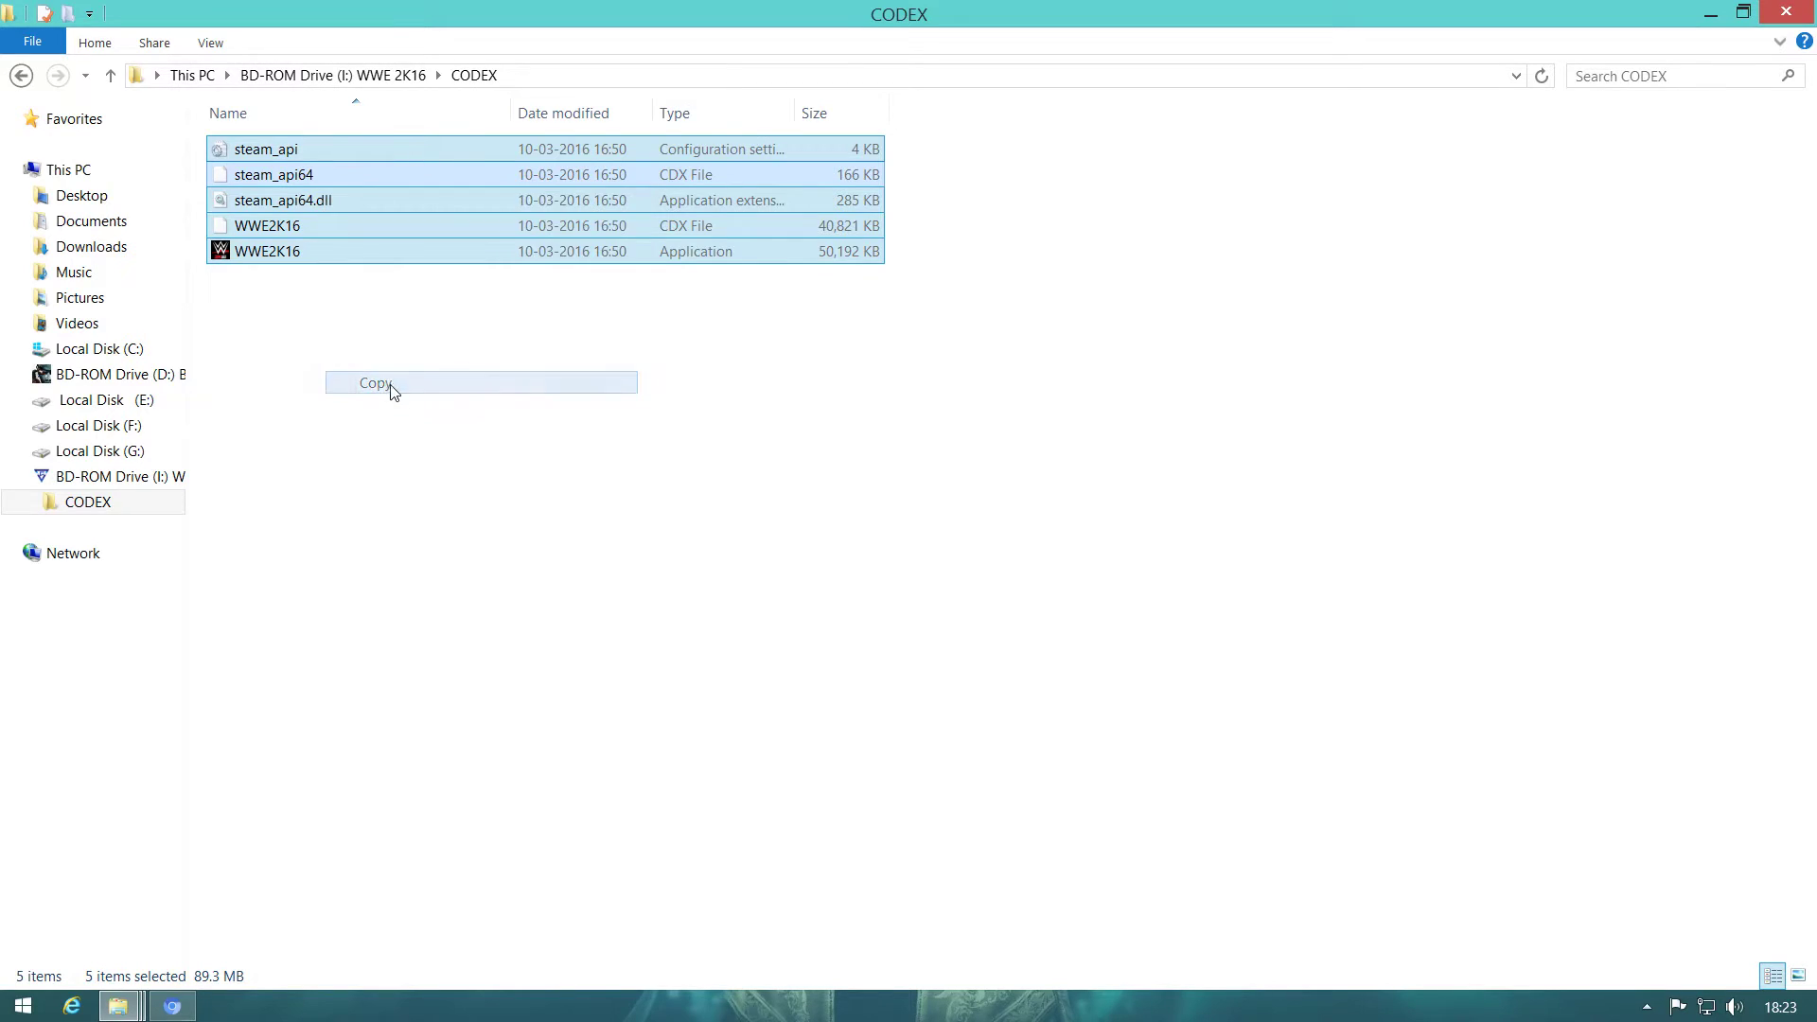
Open the WWE 2K16 folder inside the Game folder on Local Disk (E:)
left_click(99, 401)
left_click(480, 577)
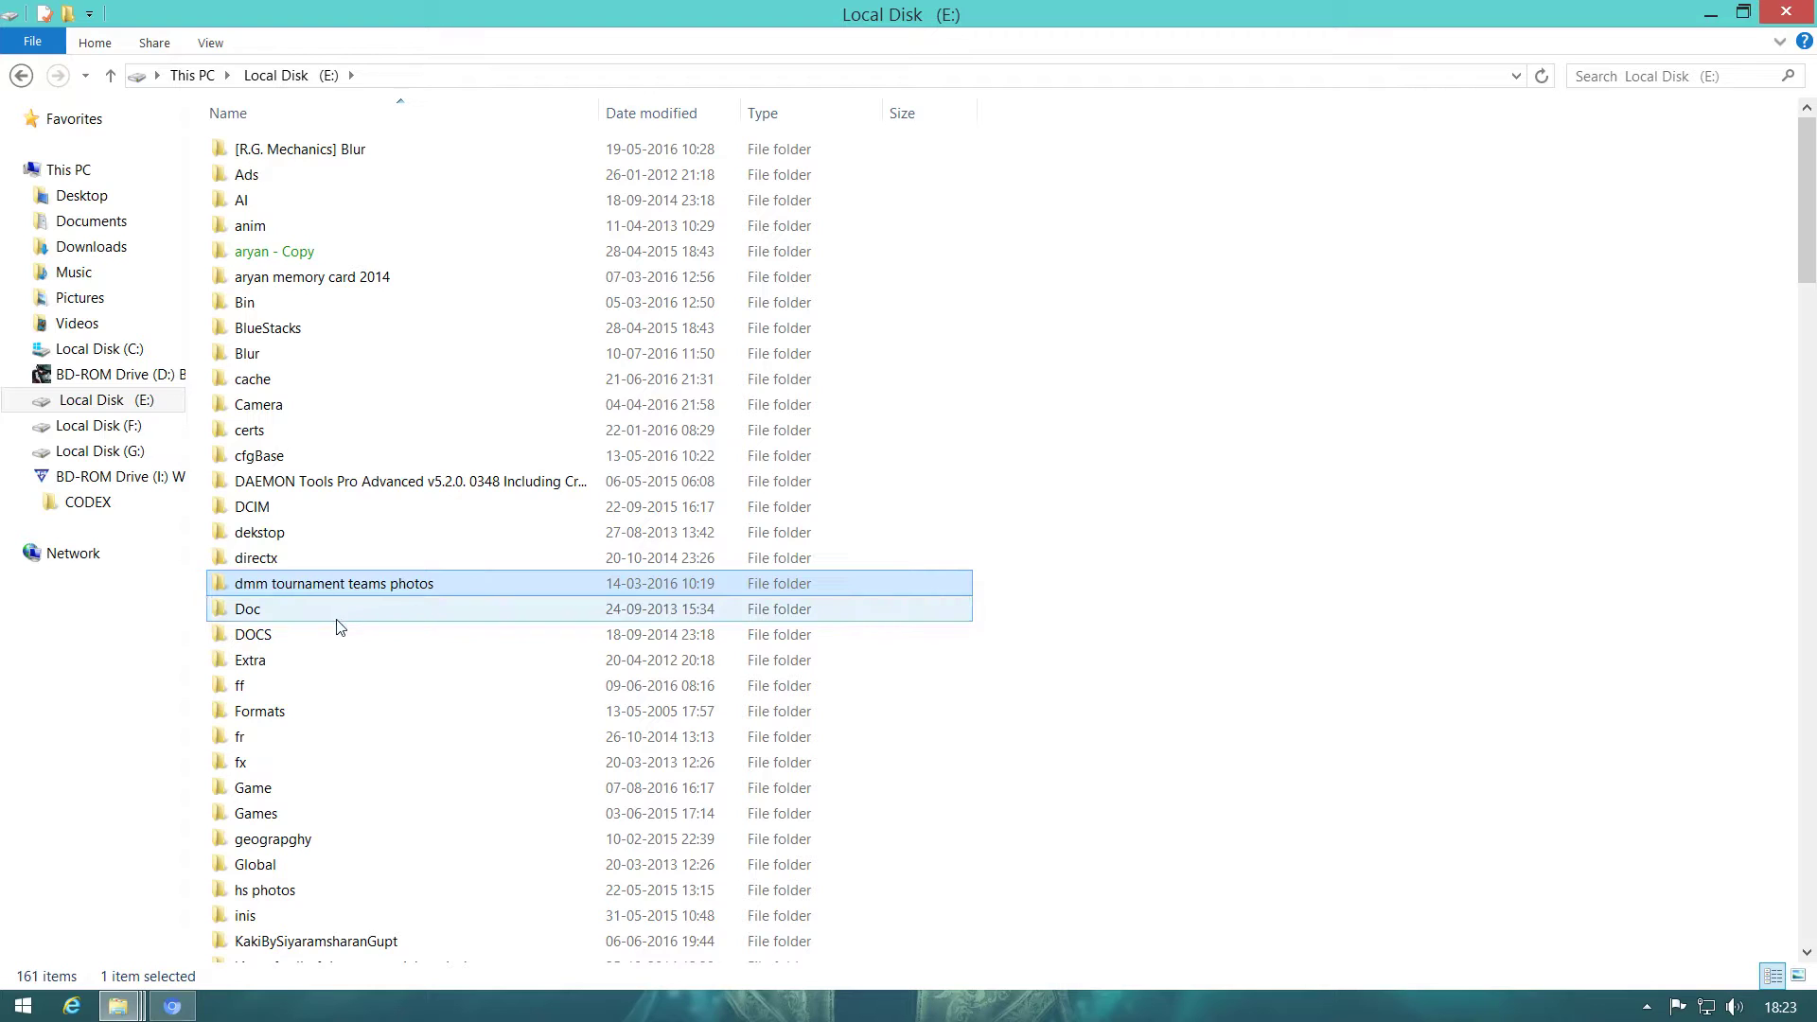
left_click(1027, 624)
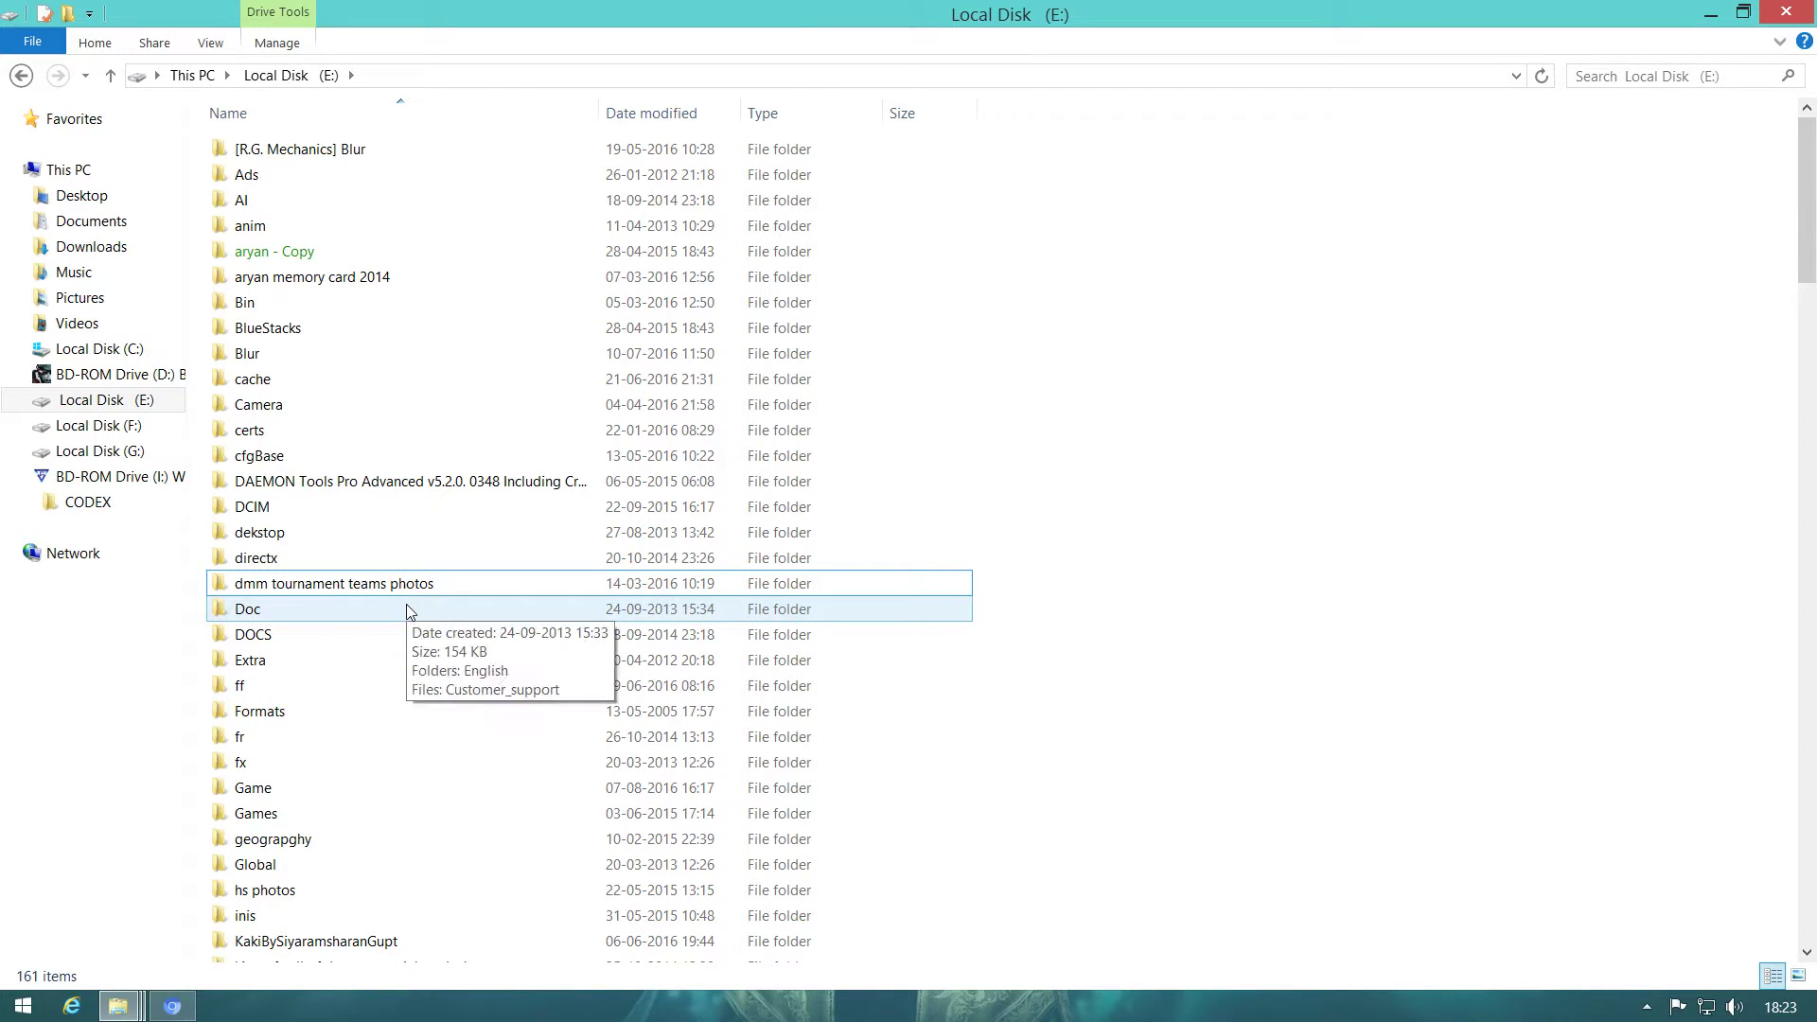
scroll(407, 610, "down", 13)
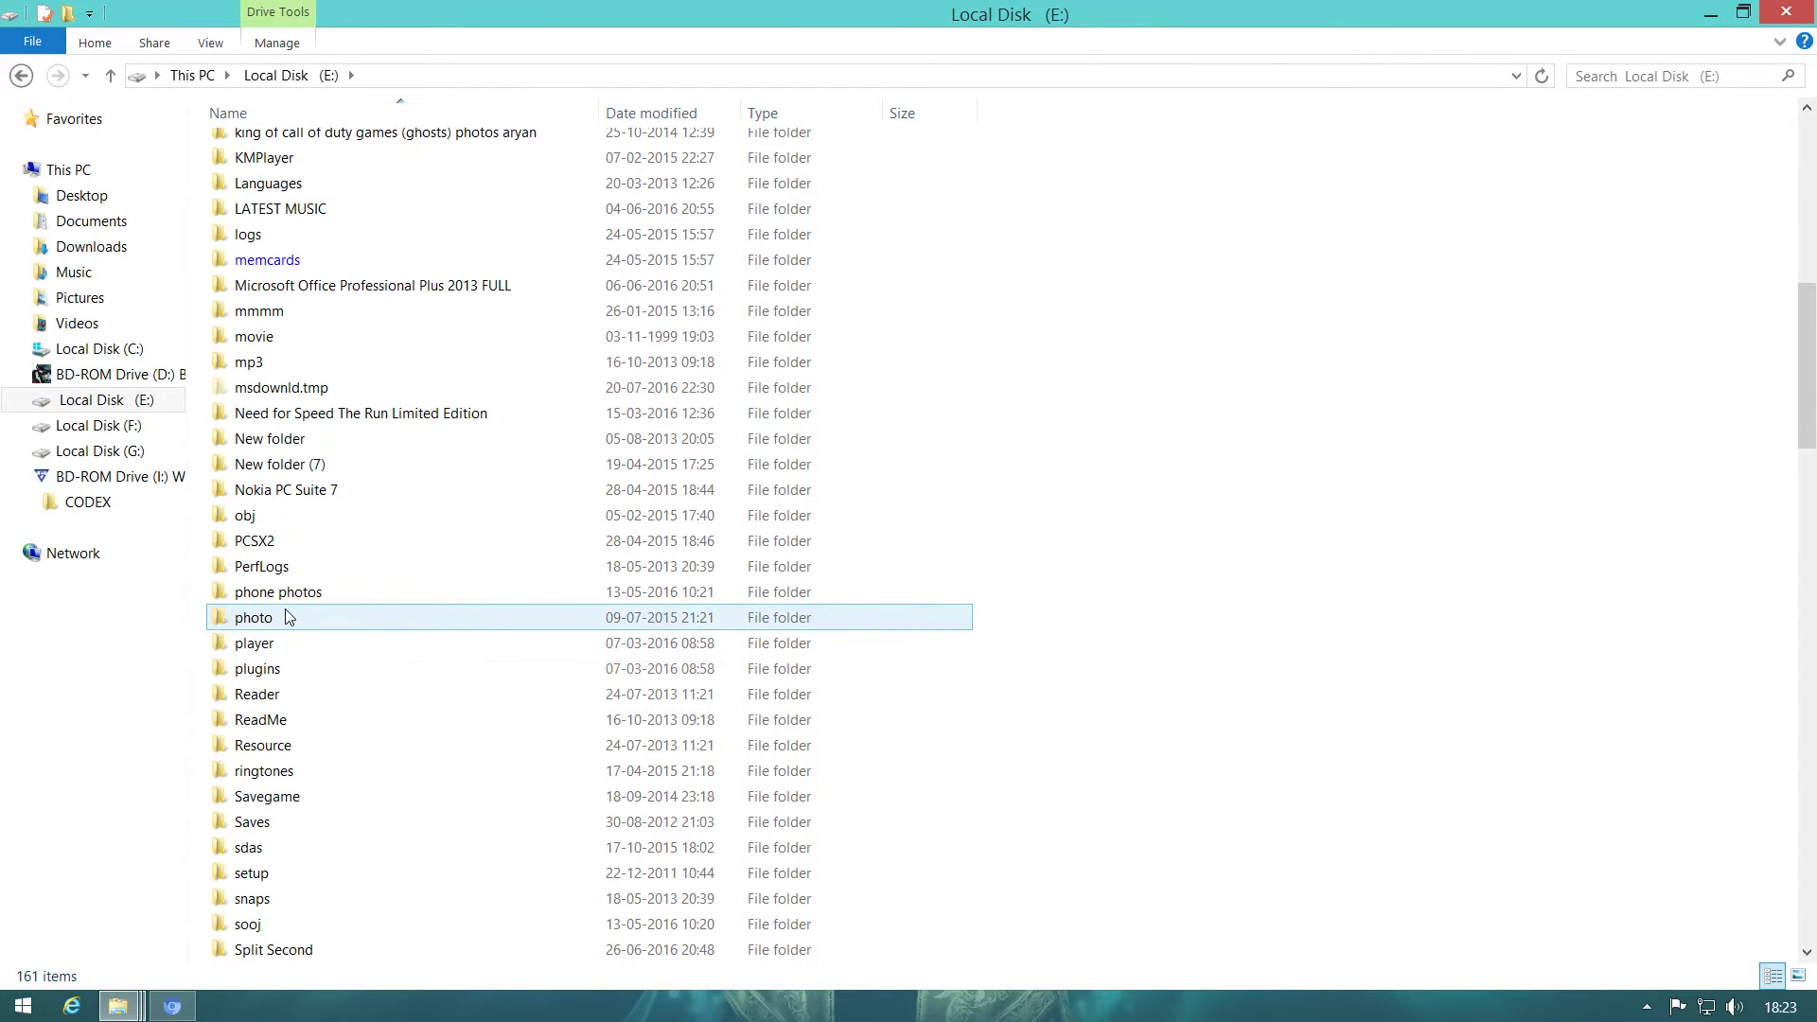
scroll(285, 613, "up", 8)
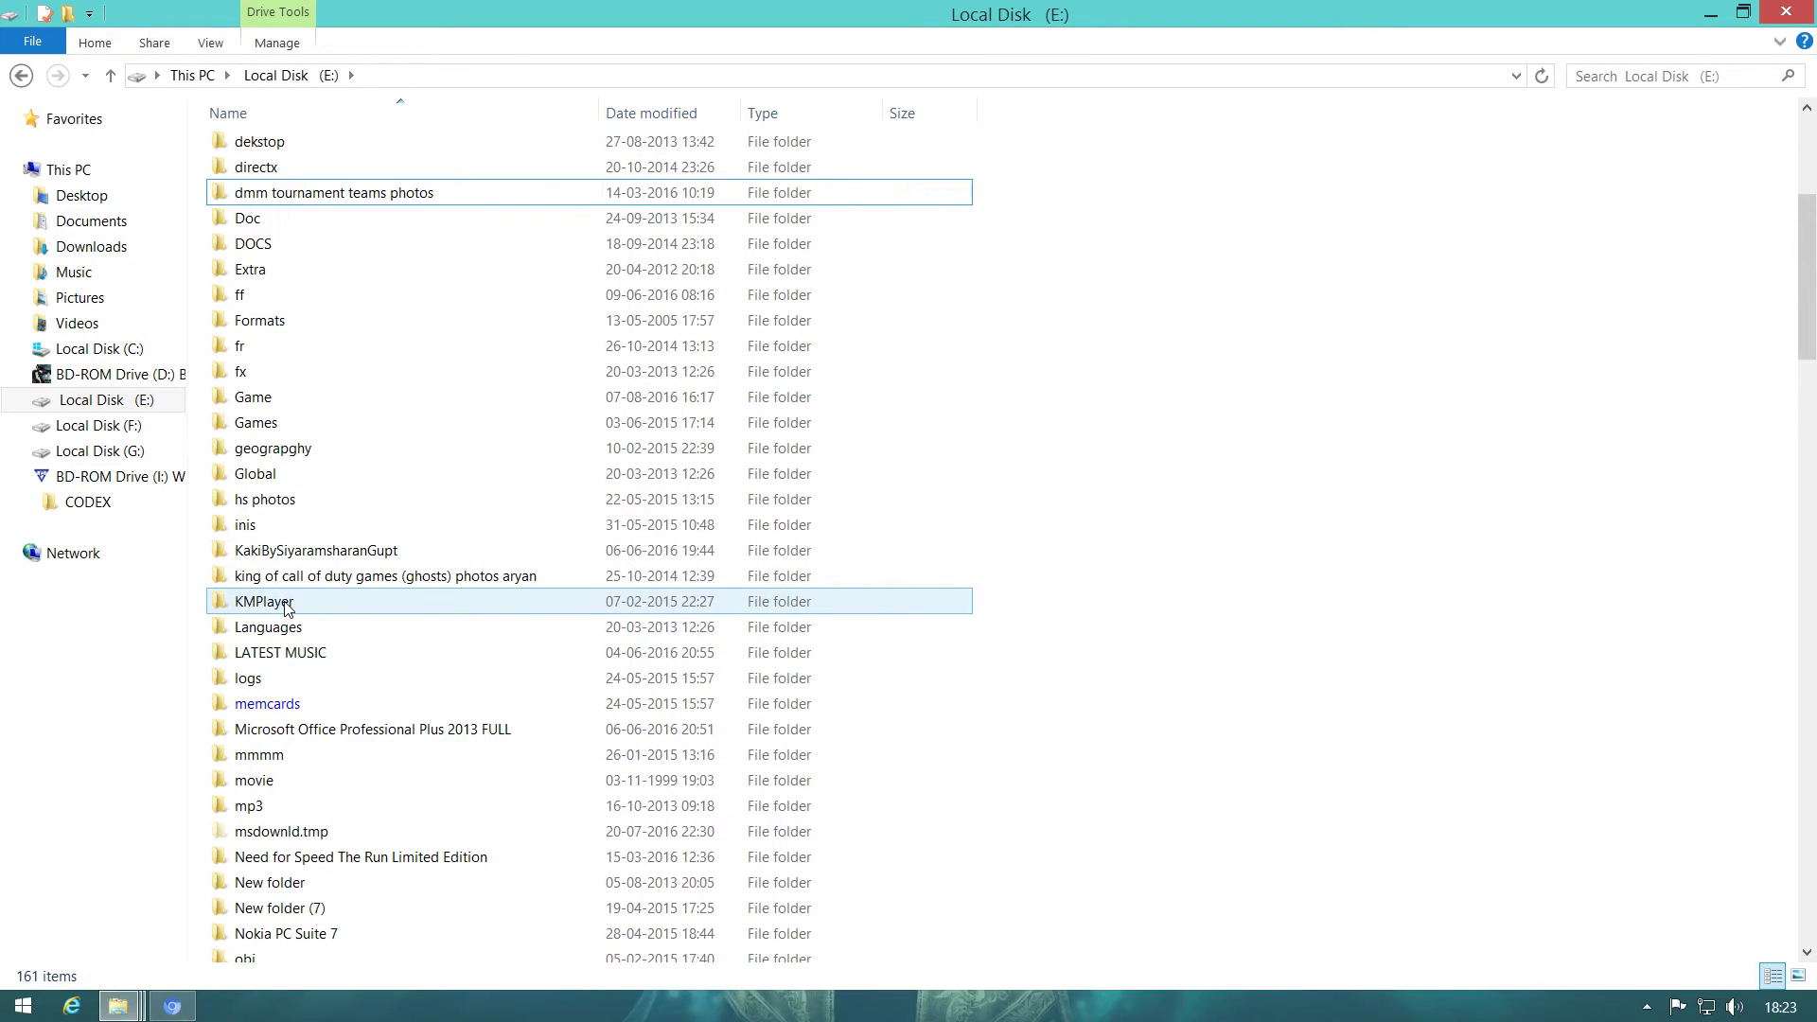
double_click(246, 407)
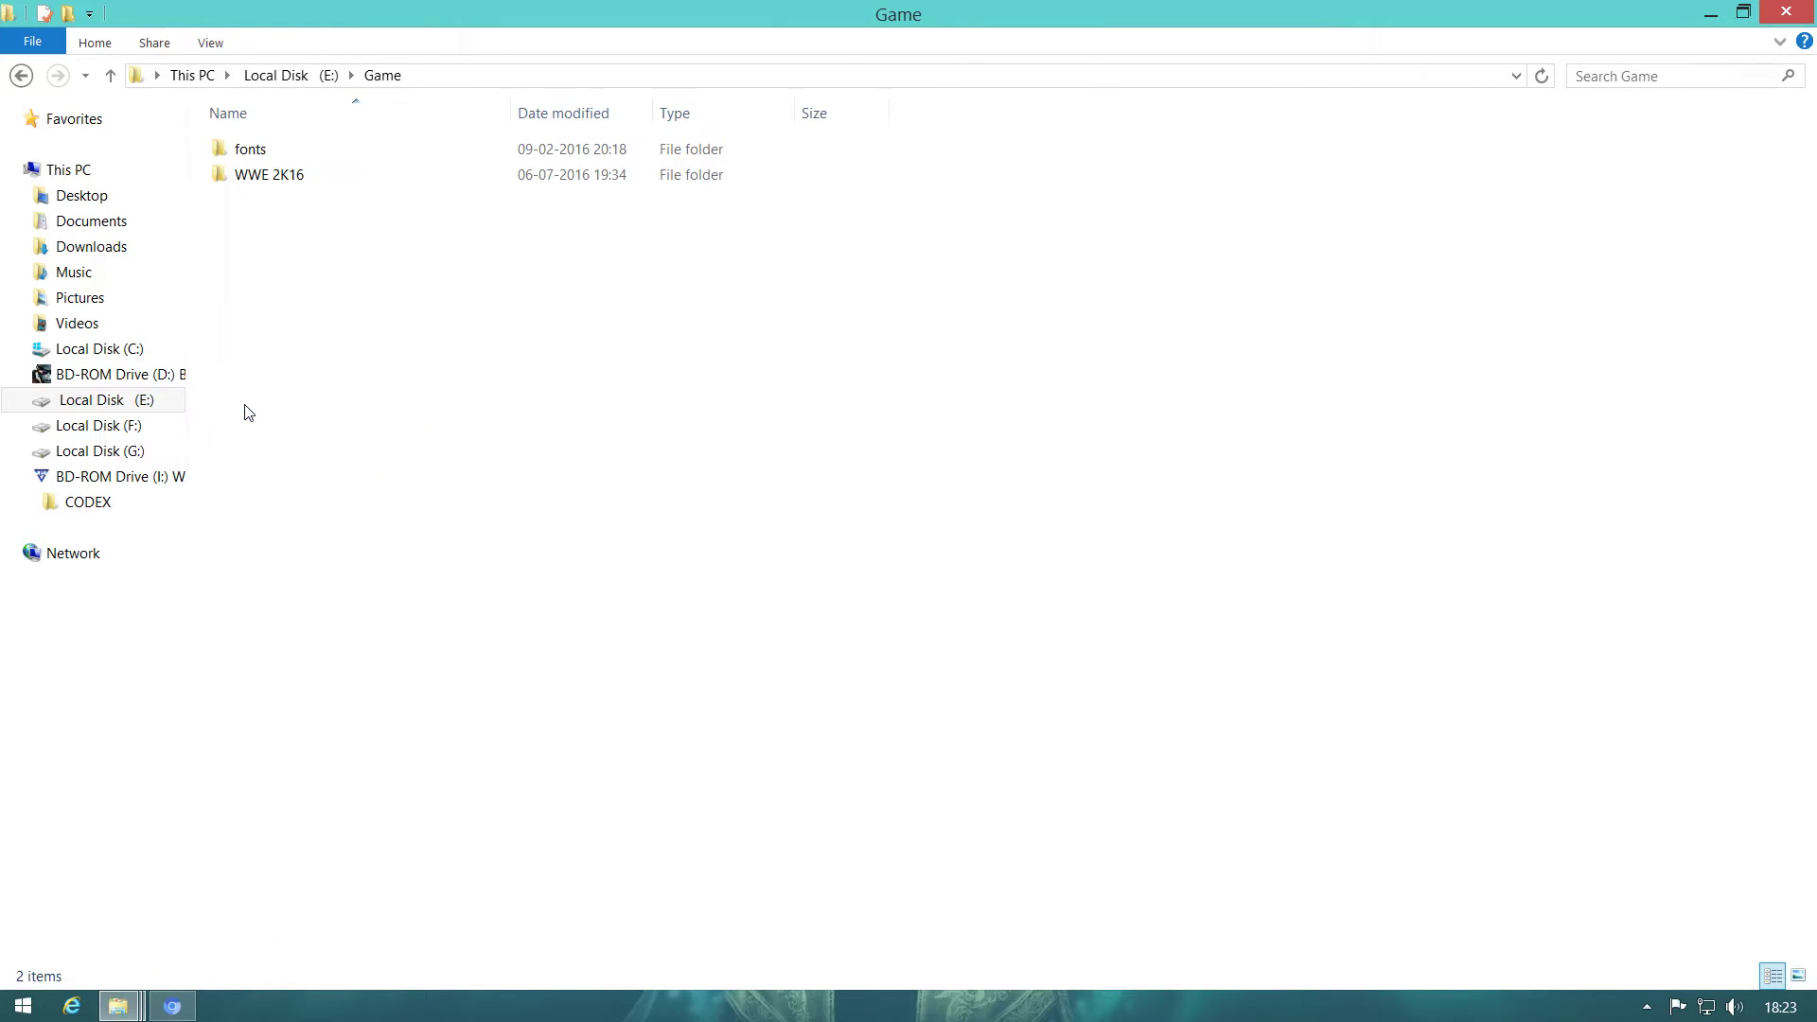
double_click(344, 174)
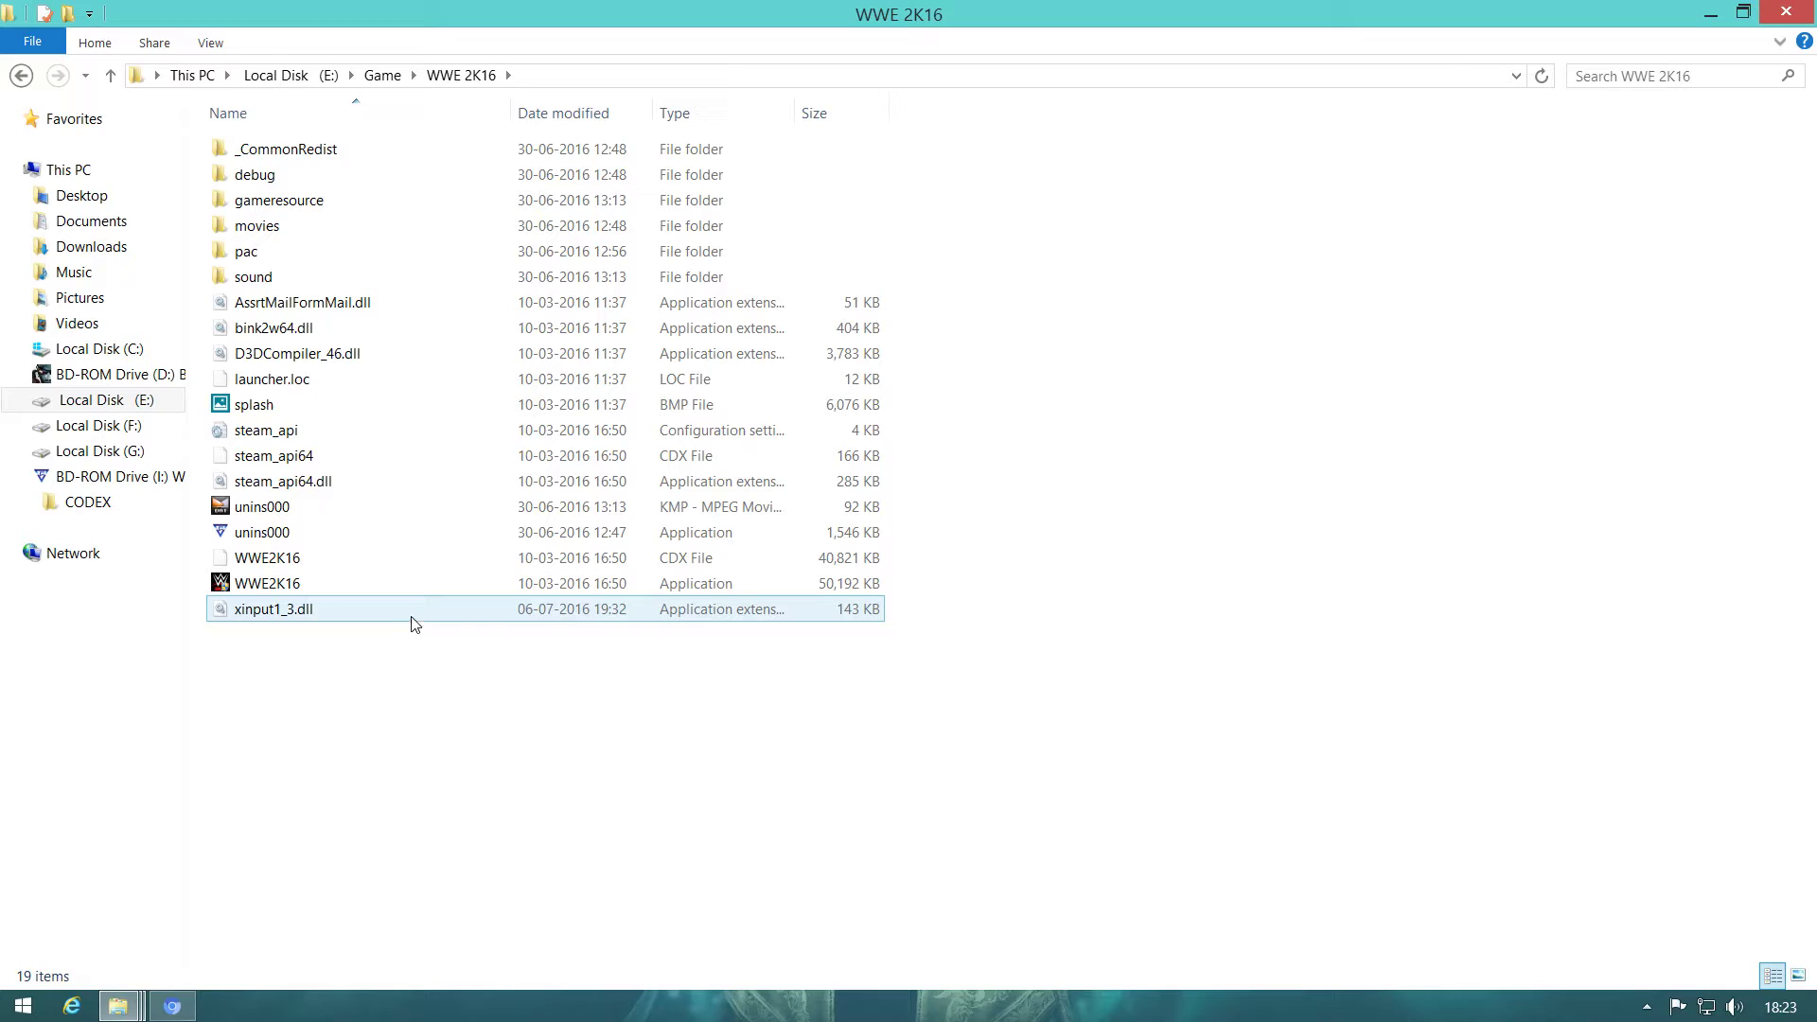
Paste the copied CODEX files into the WWE 2K16 folder, replacing the files in the destination
right_click(1196, 368)
left_click(1249, 508)
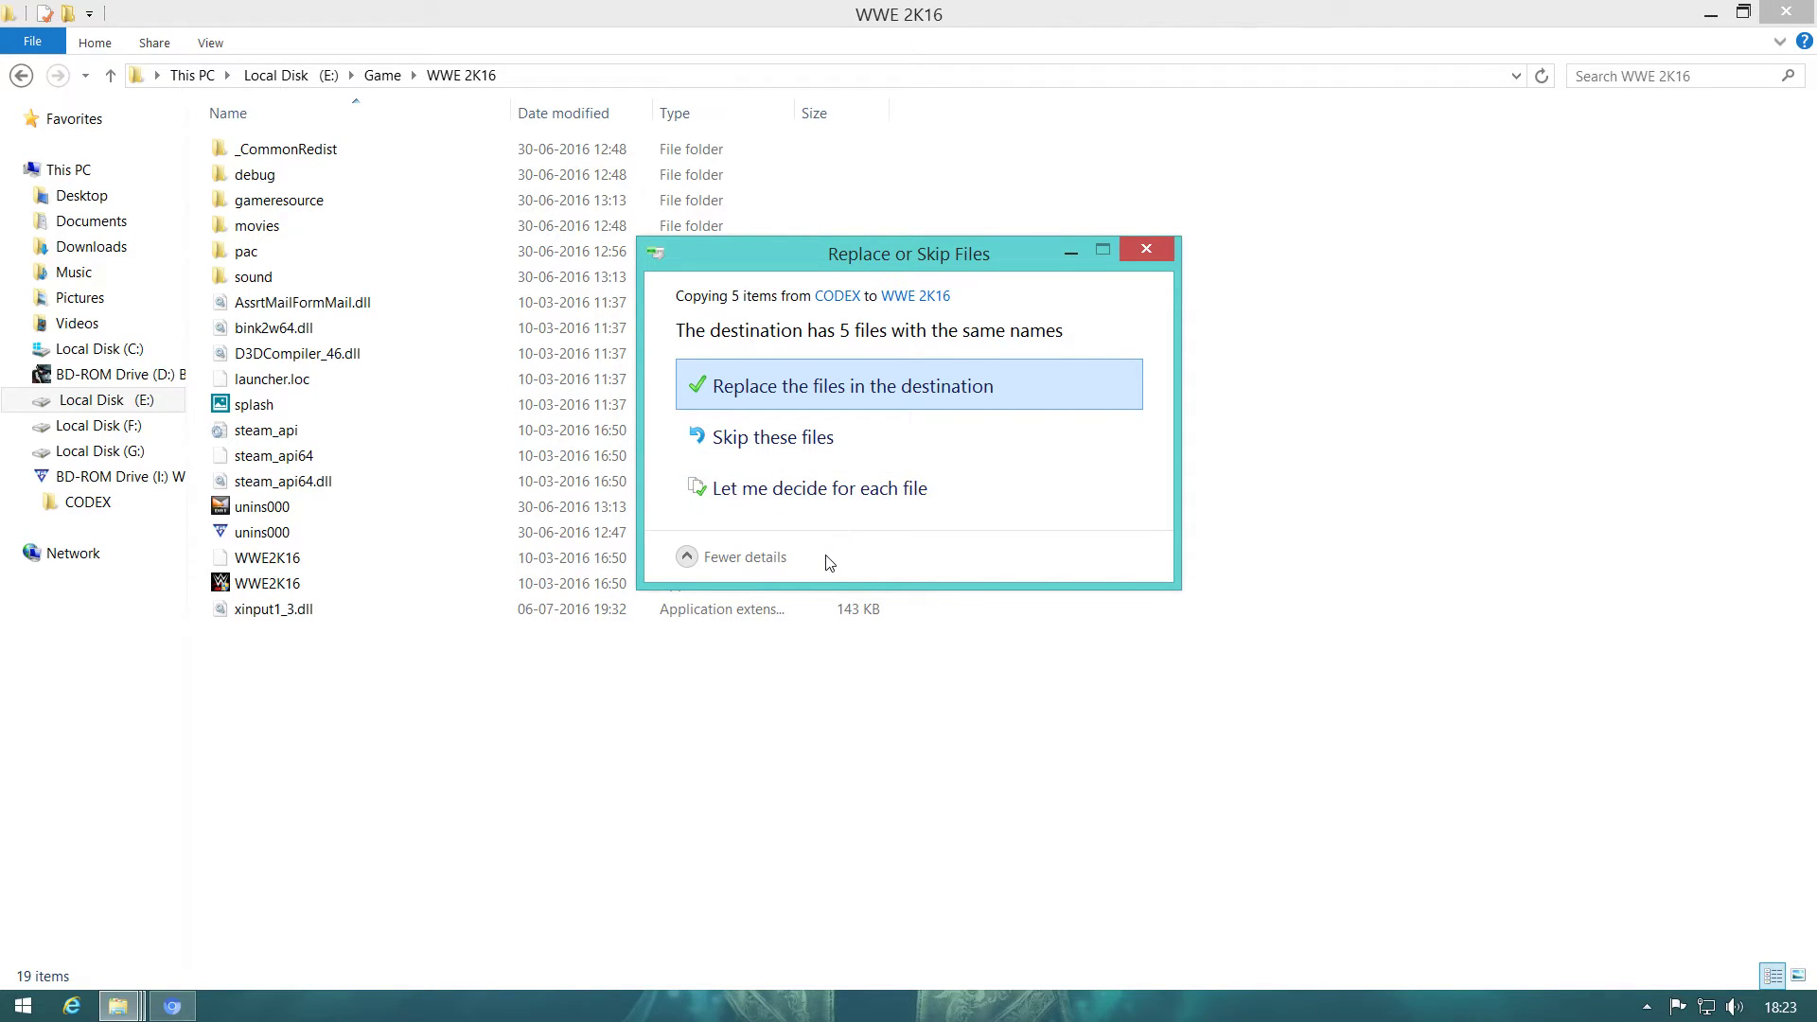
left_click(880, 394)
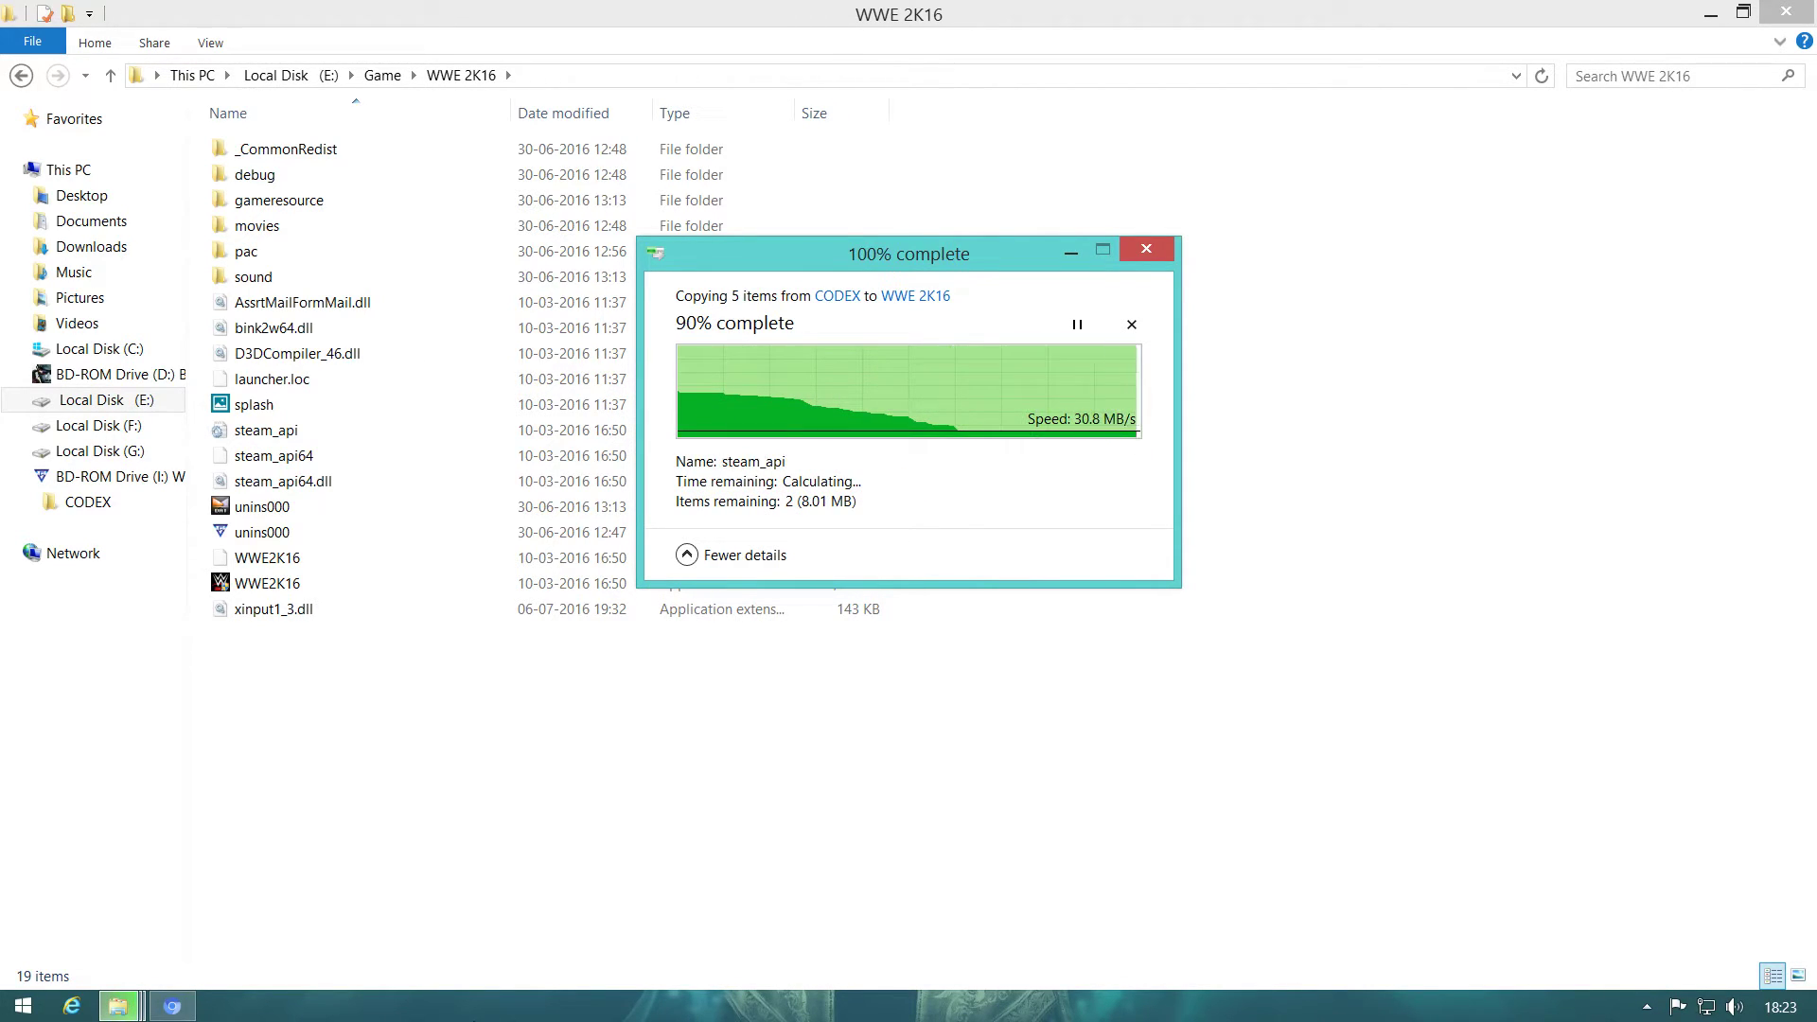
left_click(633, 698)
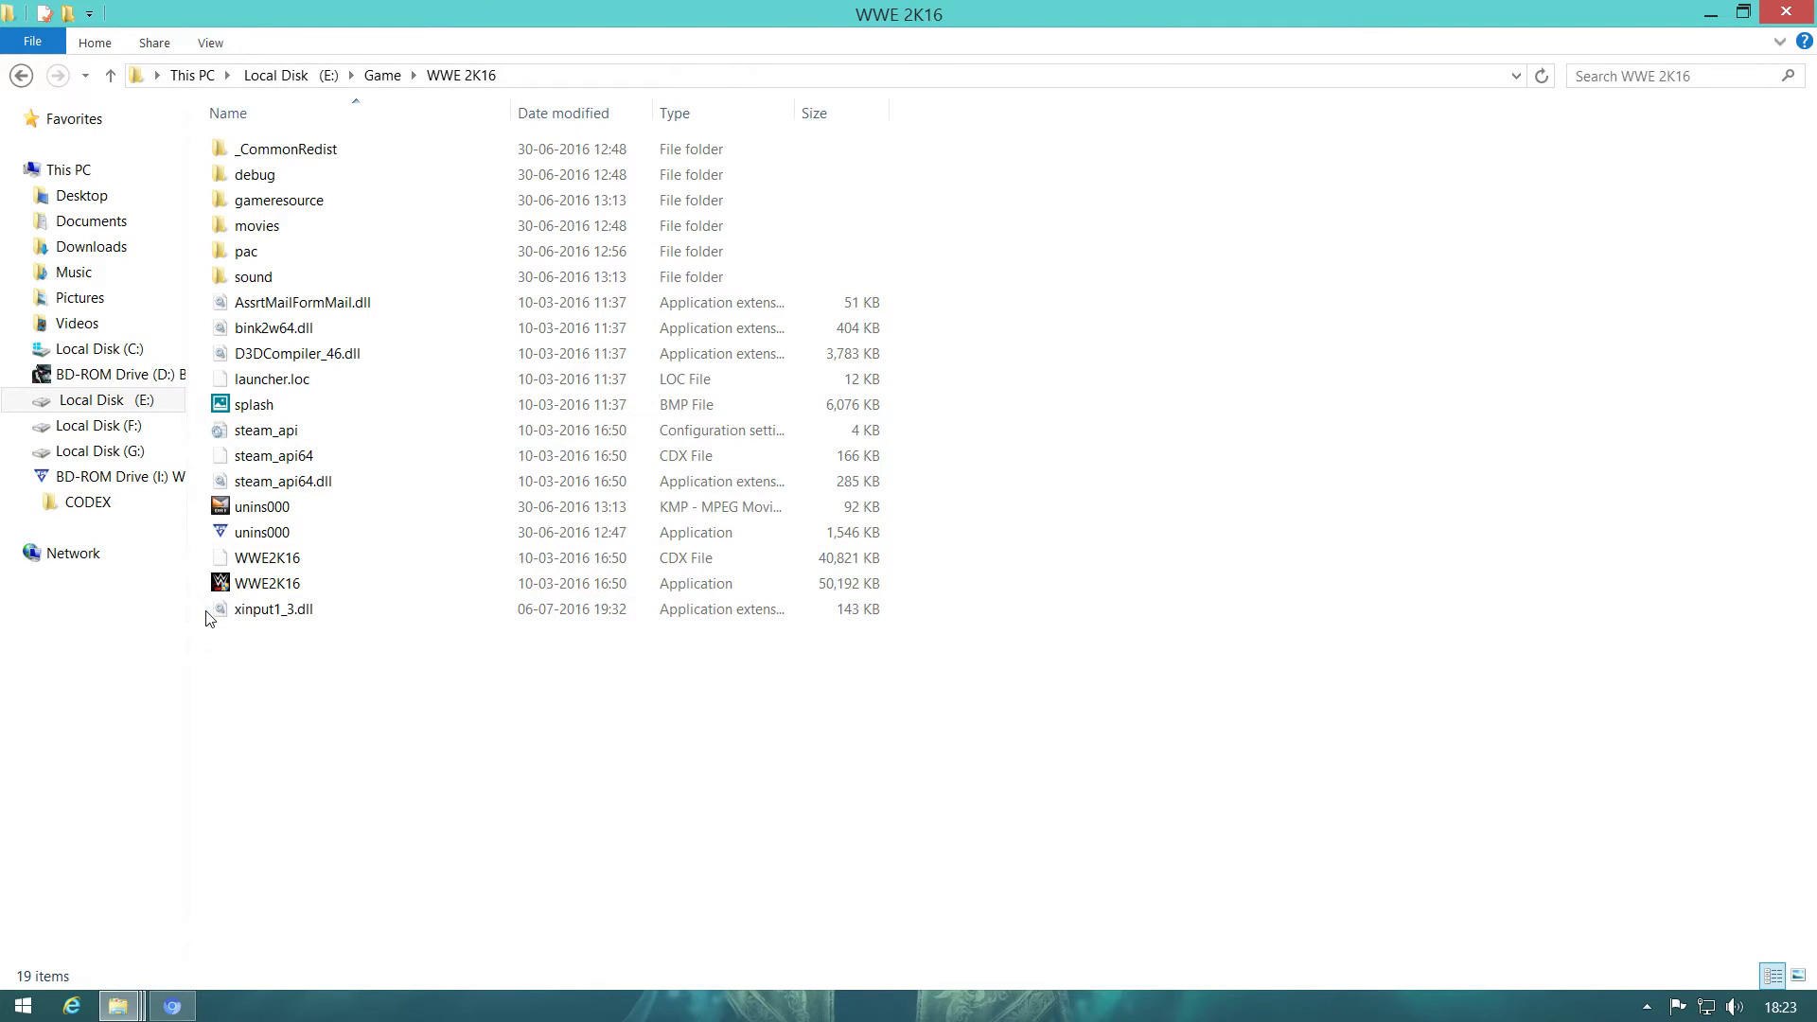
Close the WWE 2K16 folder window and minimise the This PC window to show the desktop
left_click(1786, 11)
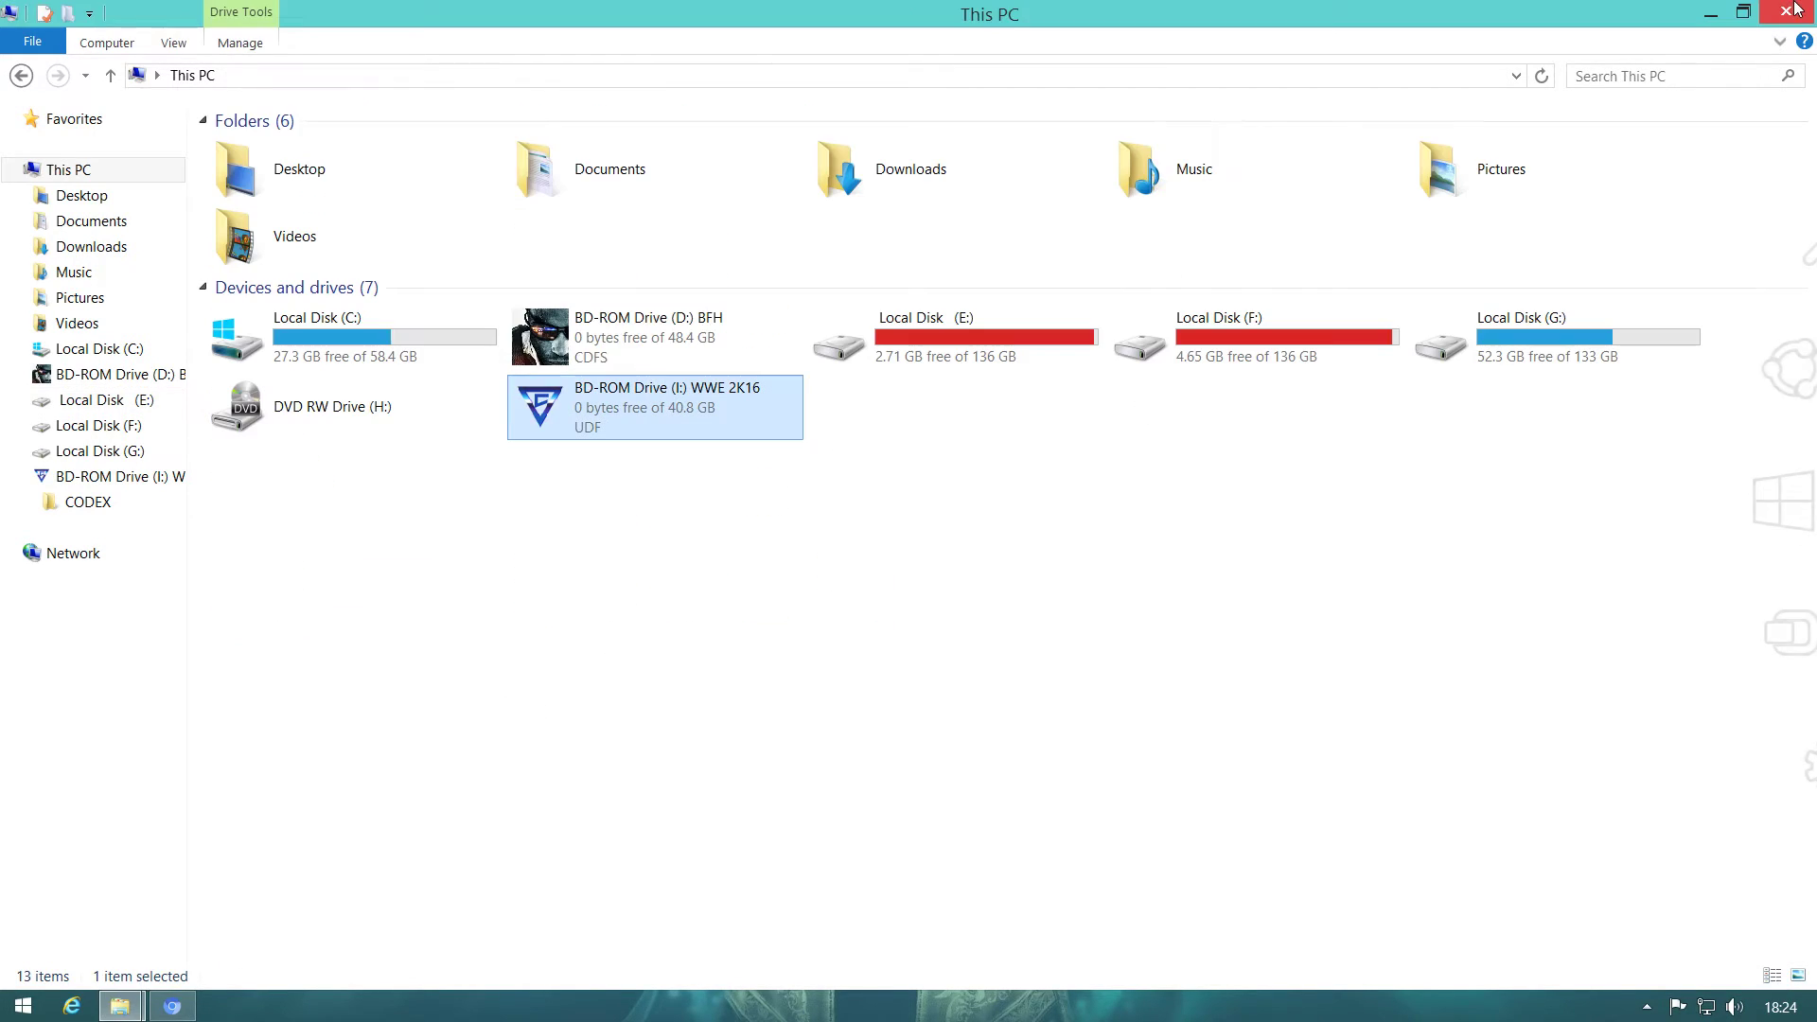
left_click(1710, 14)
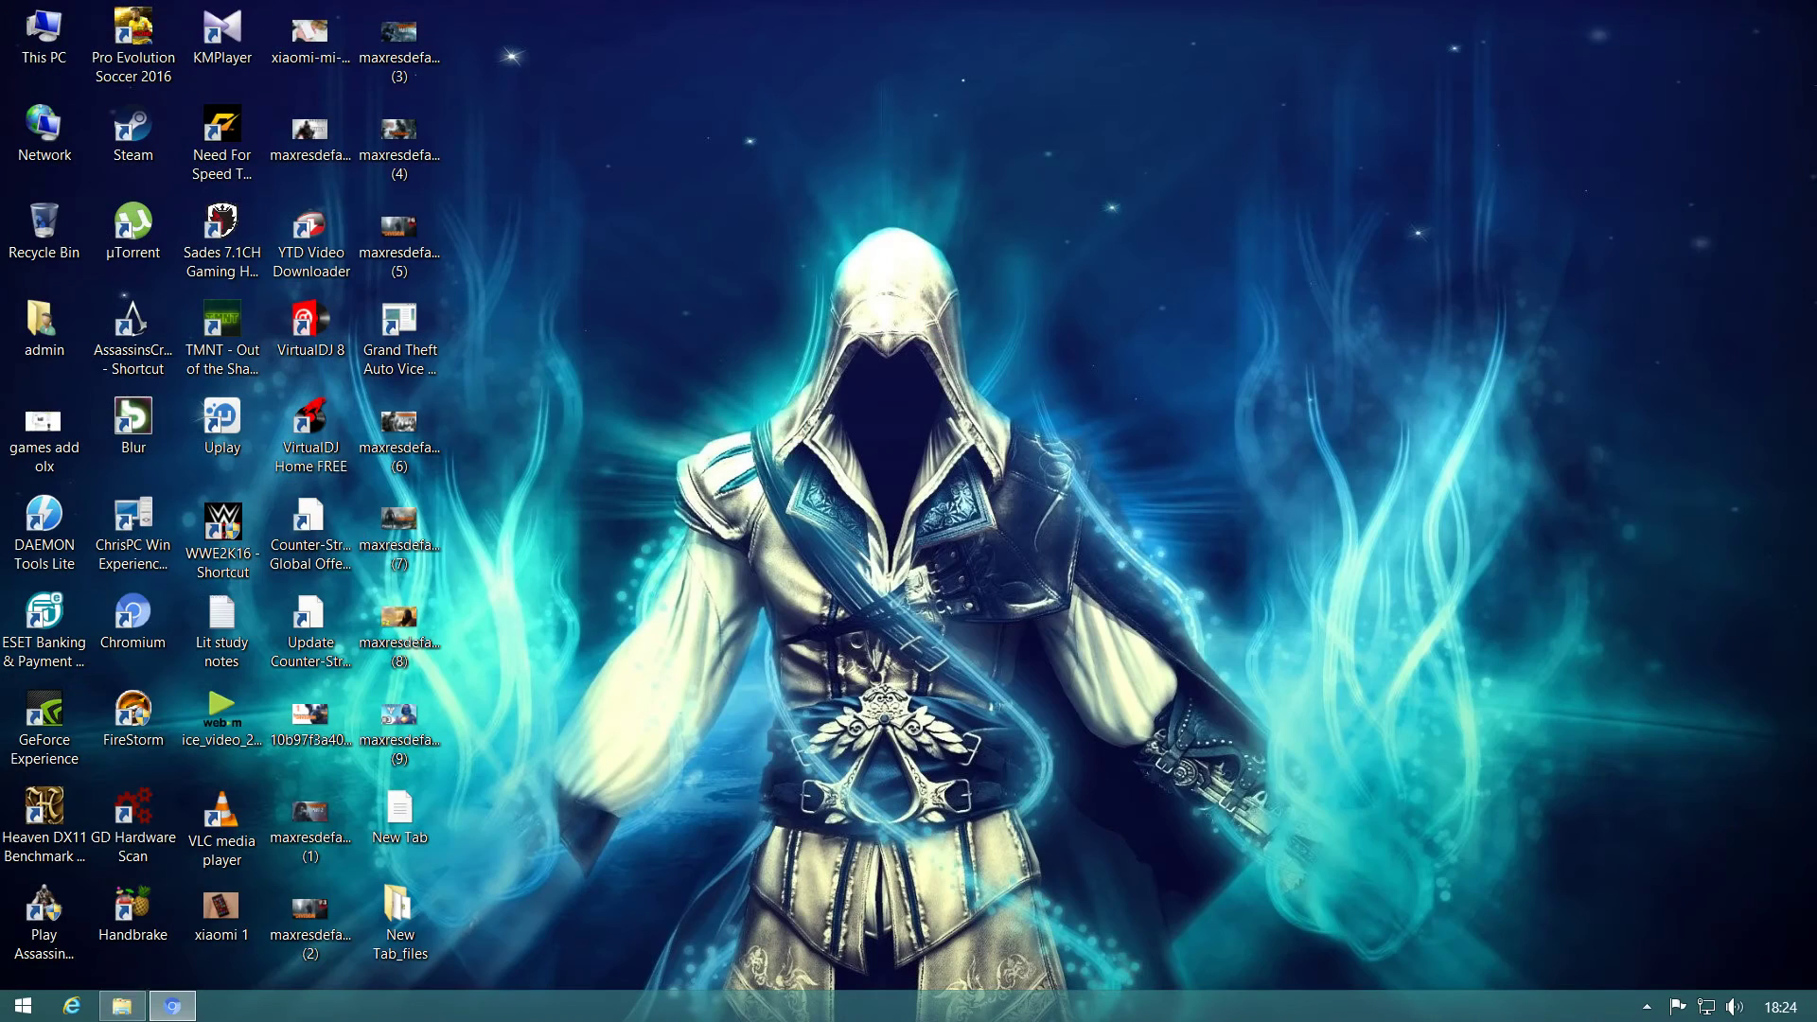
left_click(790, 732)
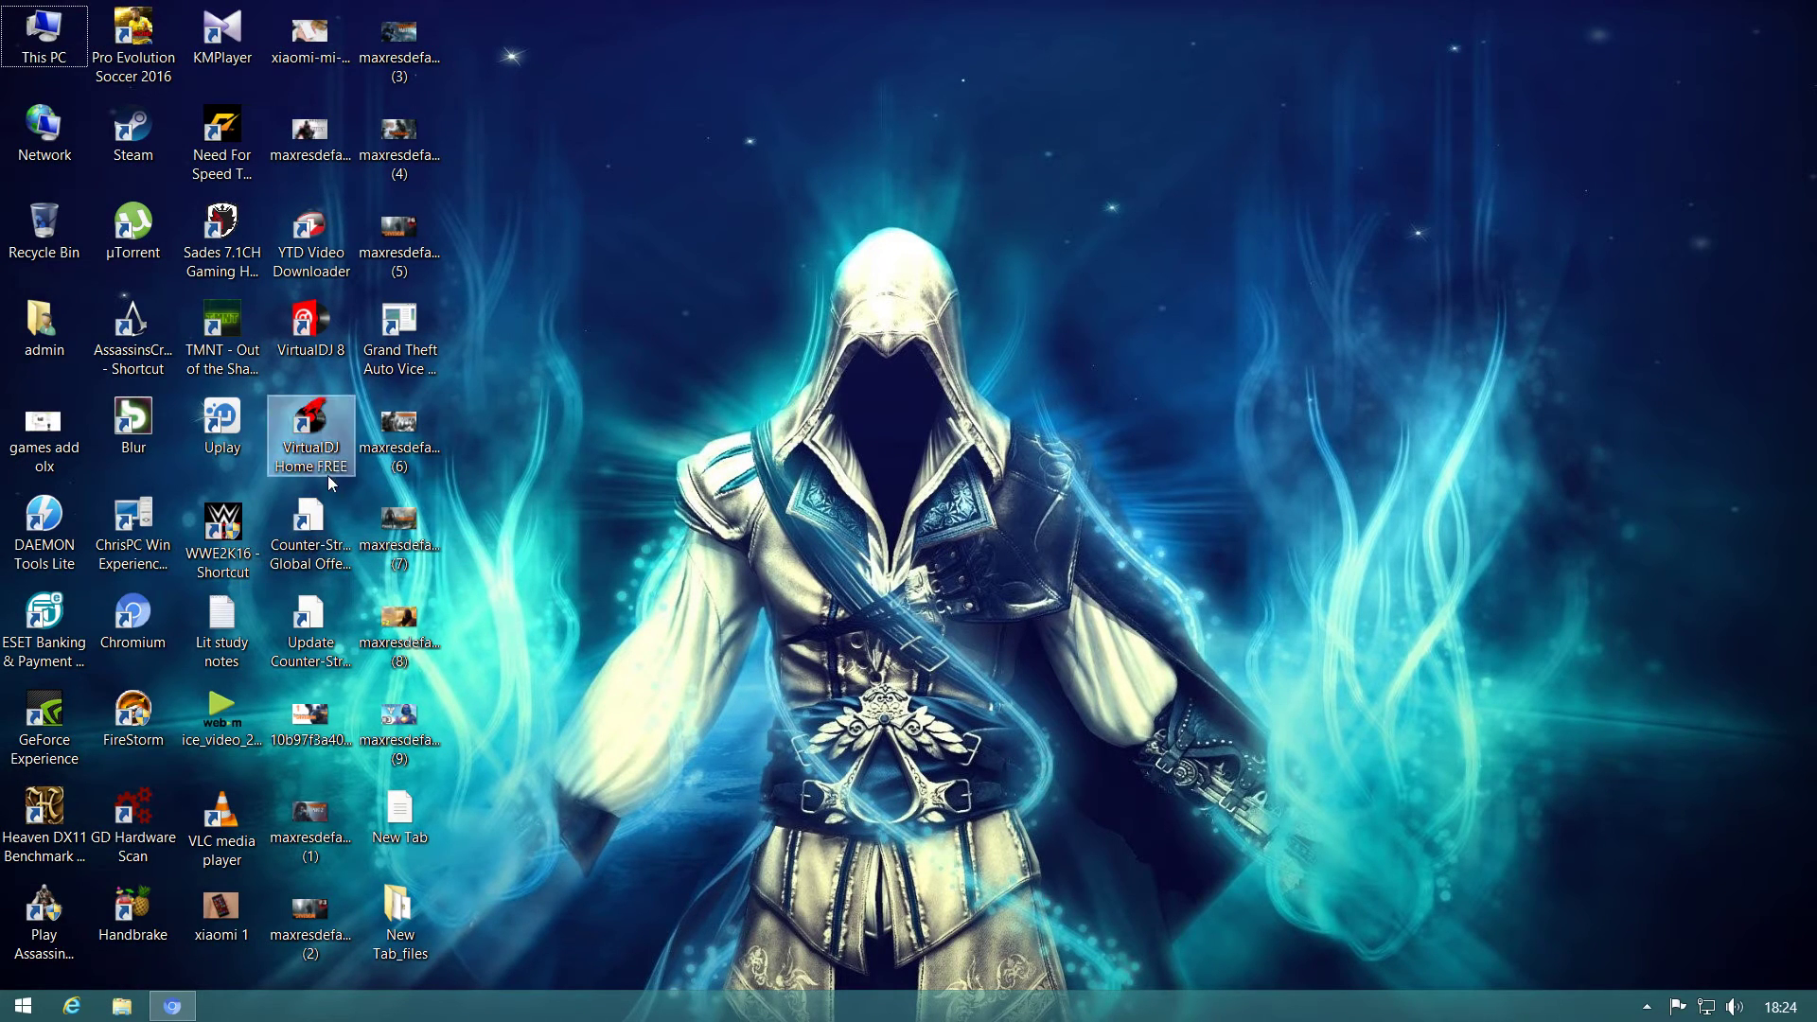
Launch WWE2K16 from its desktop shortcut and allow the program to make changes to the computer
left_click(242, 527)
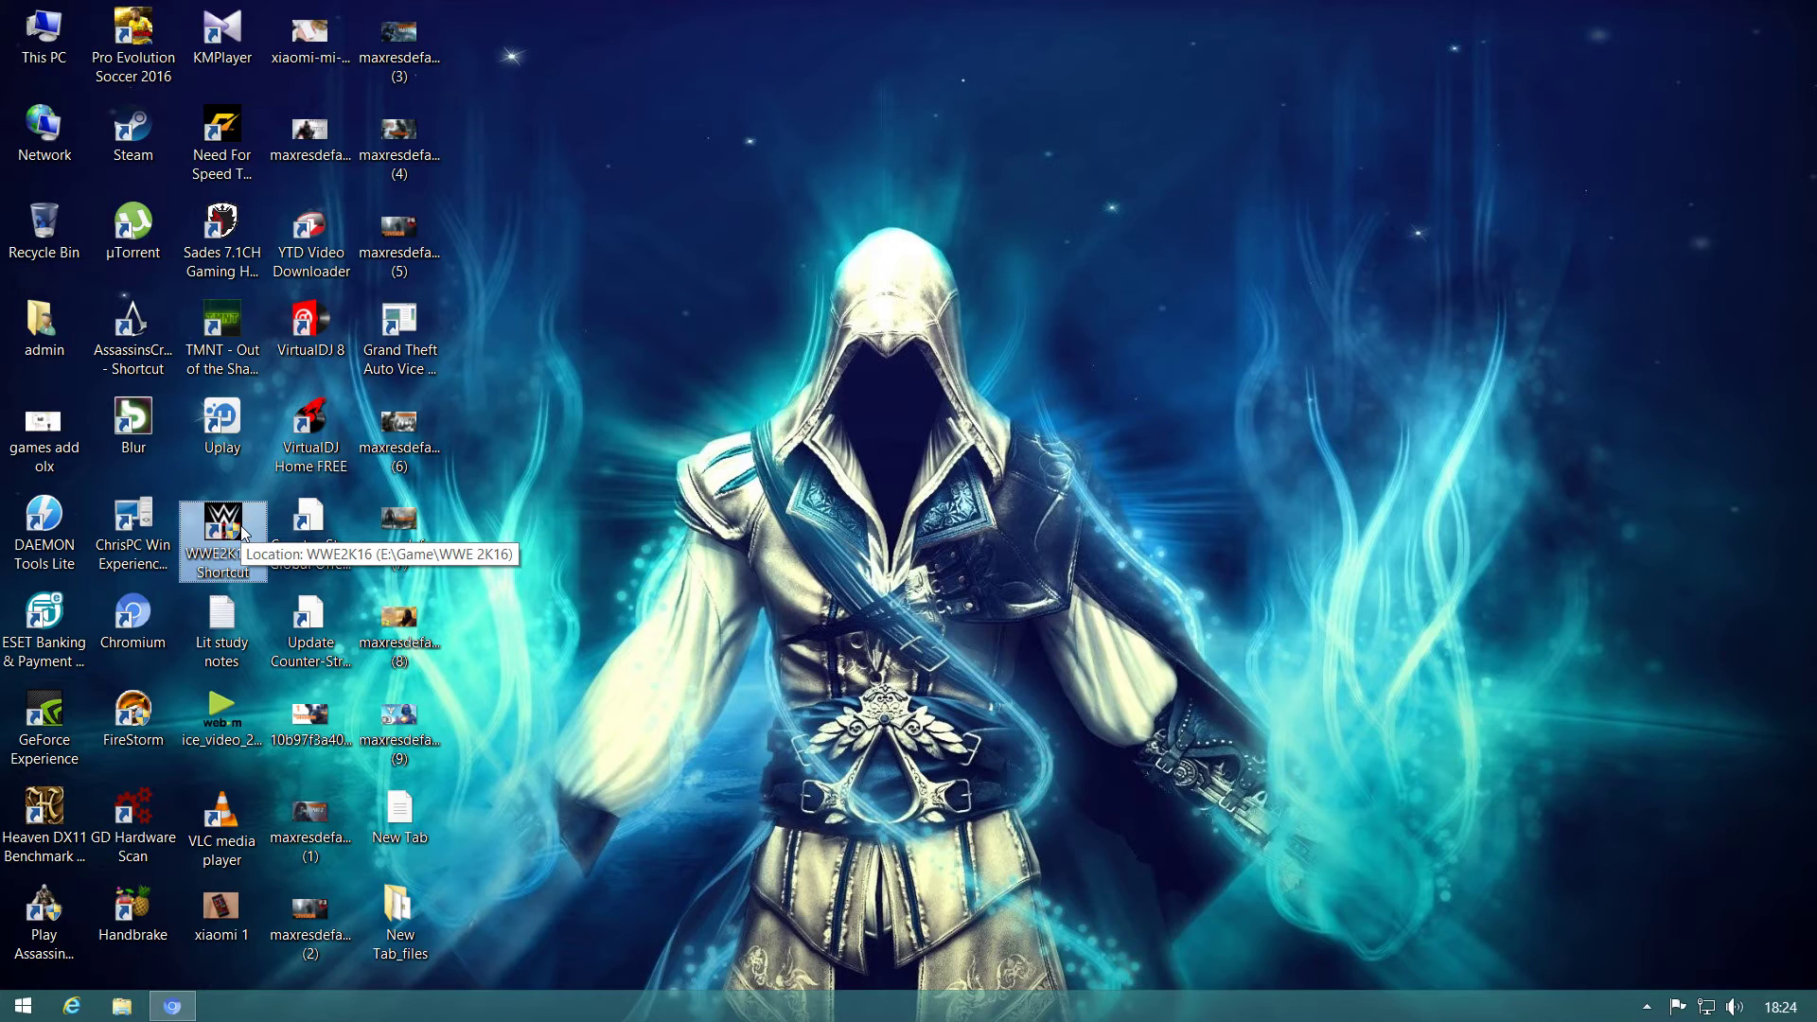
double_click(242, 527)
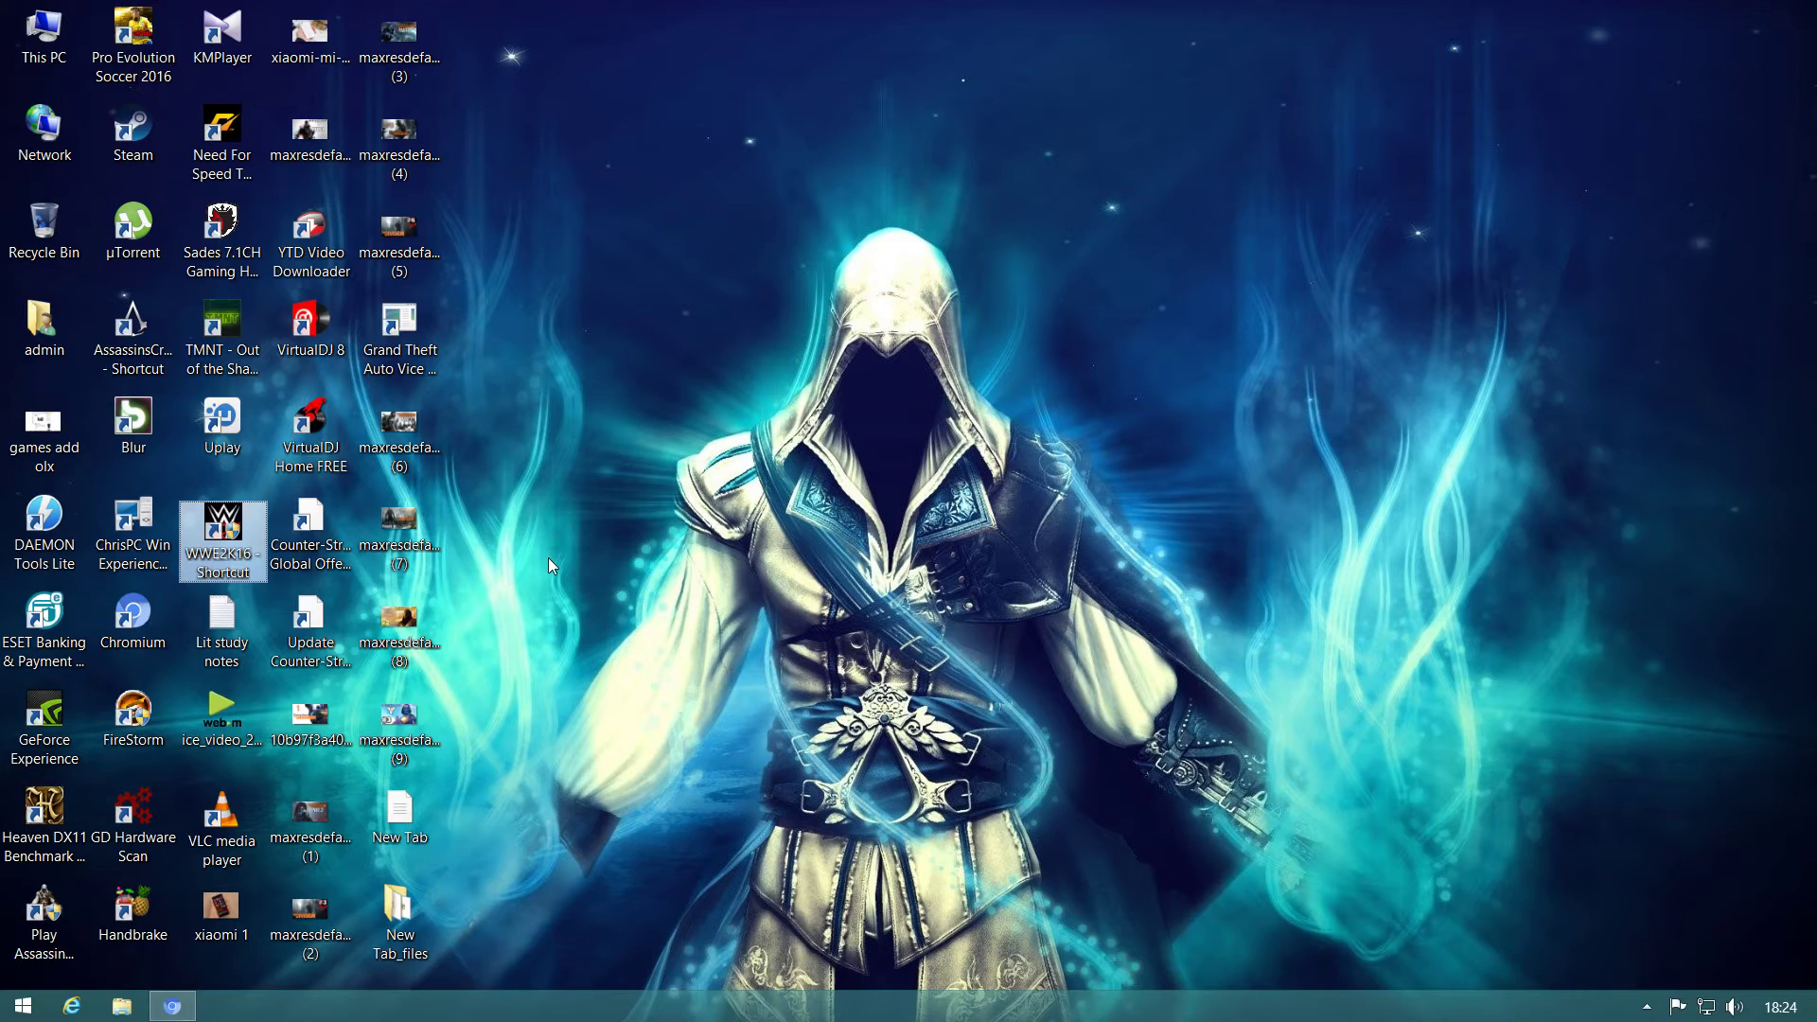
double_click(224, 541)
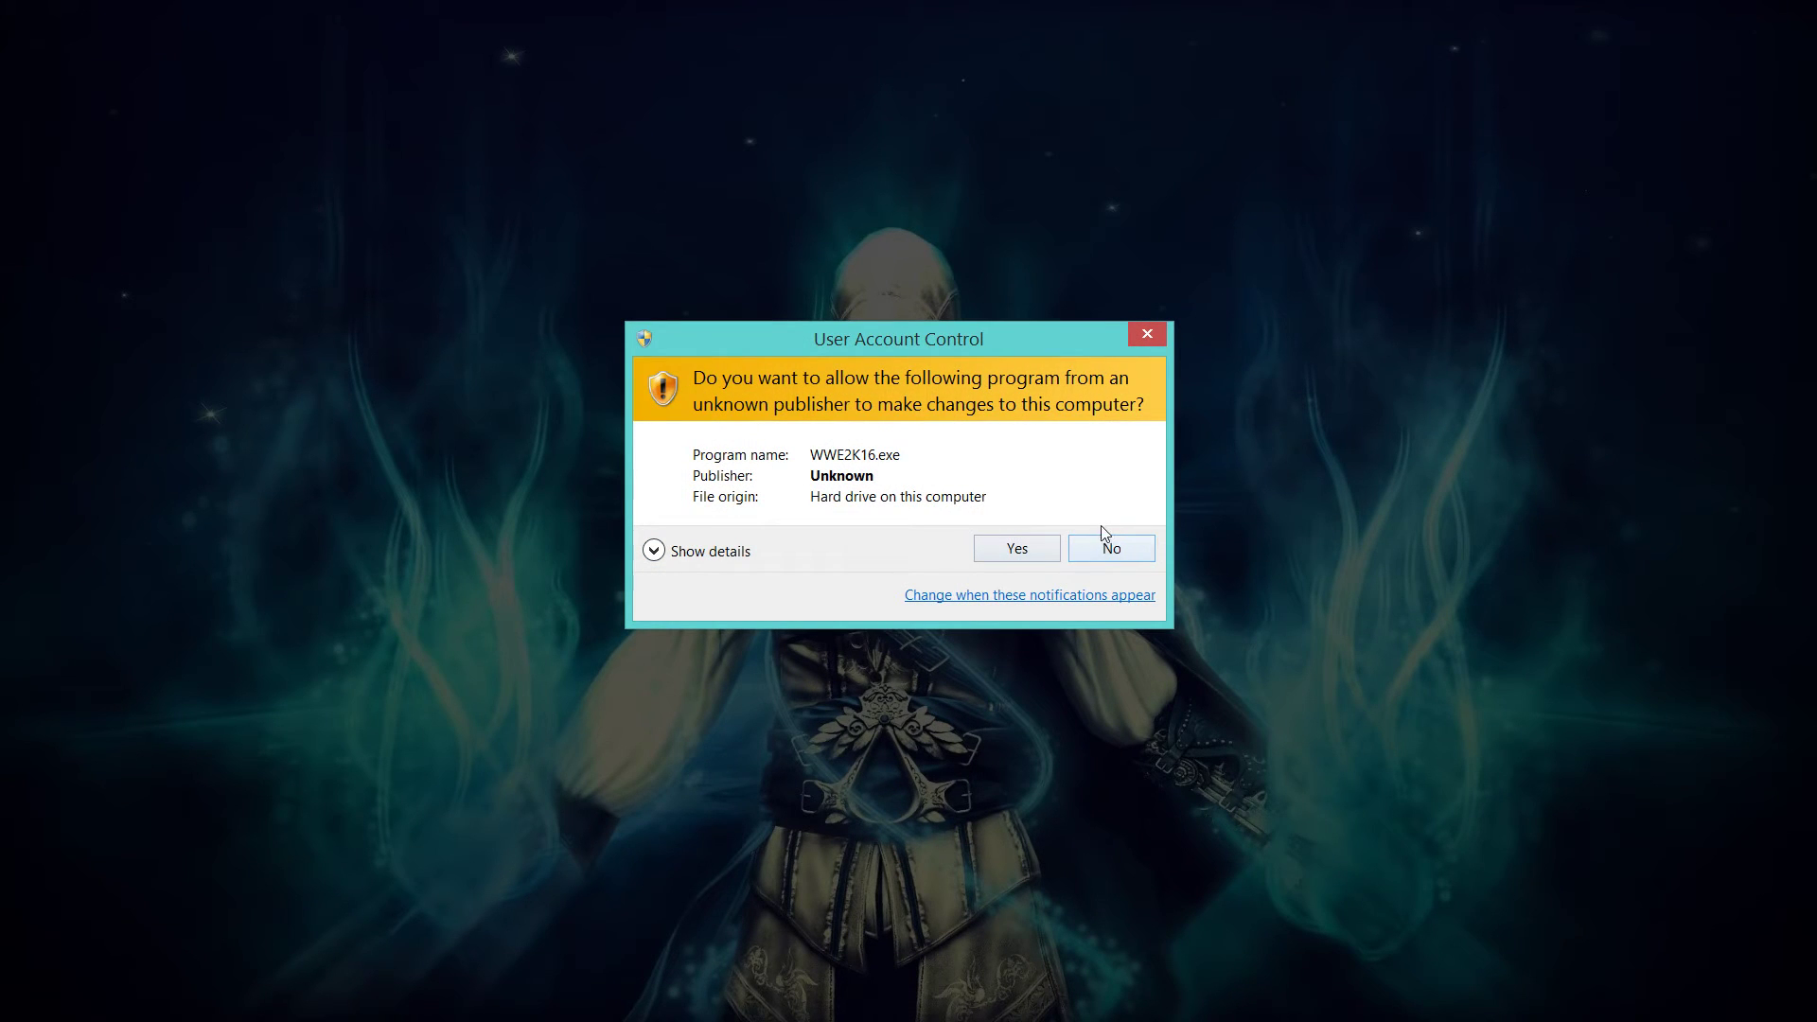
left_click(1015, 551)
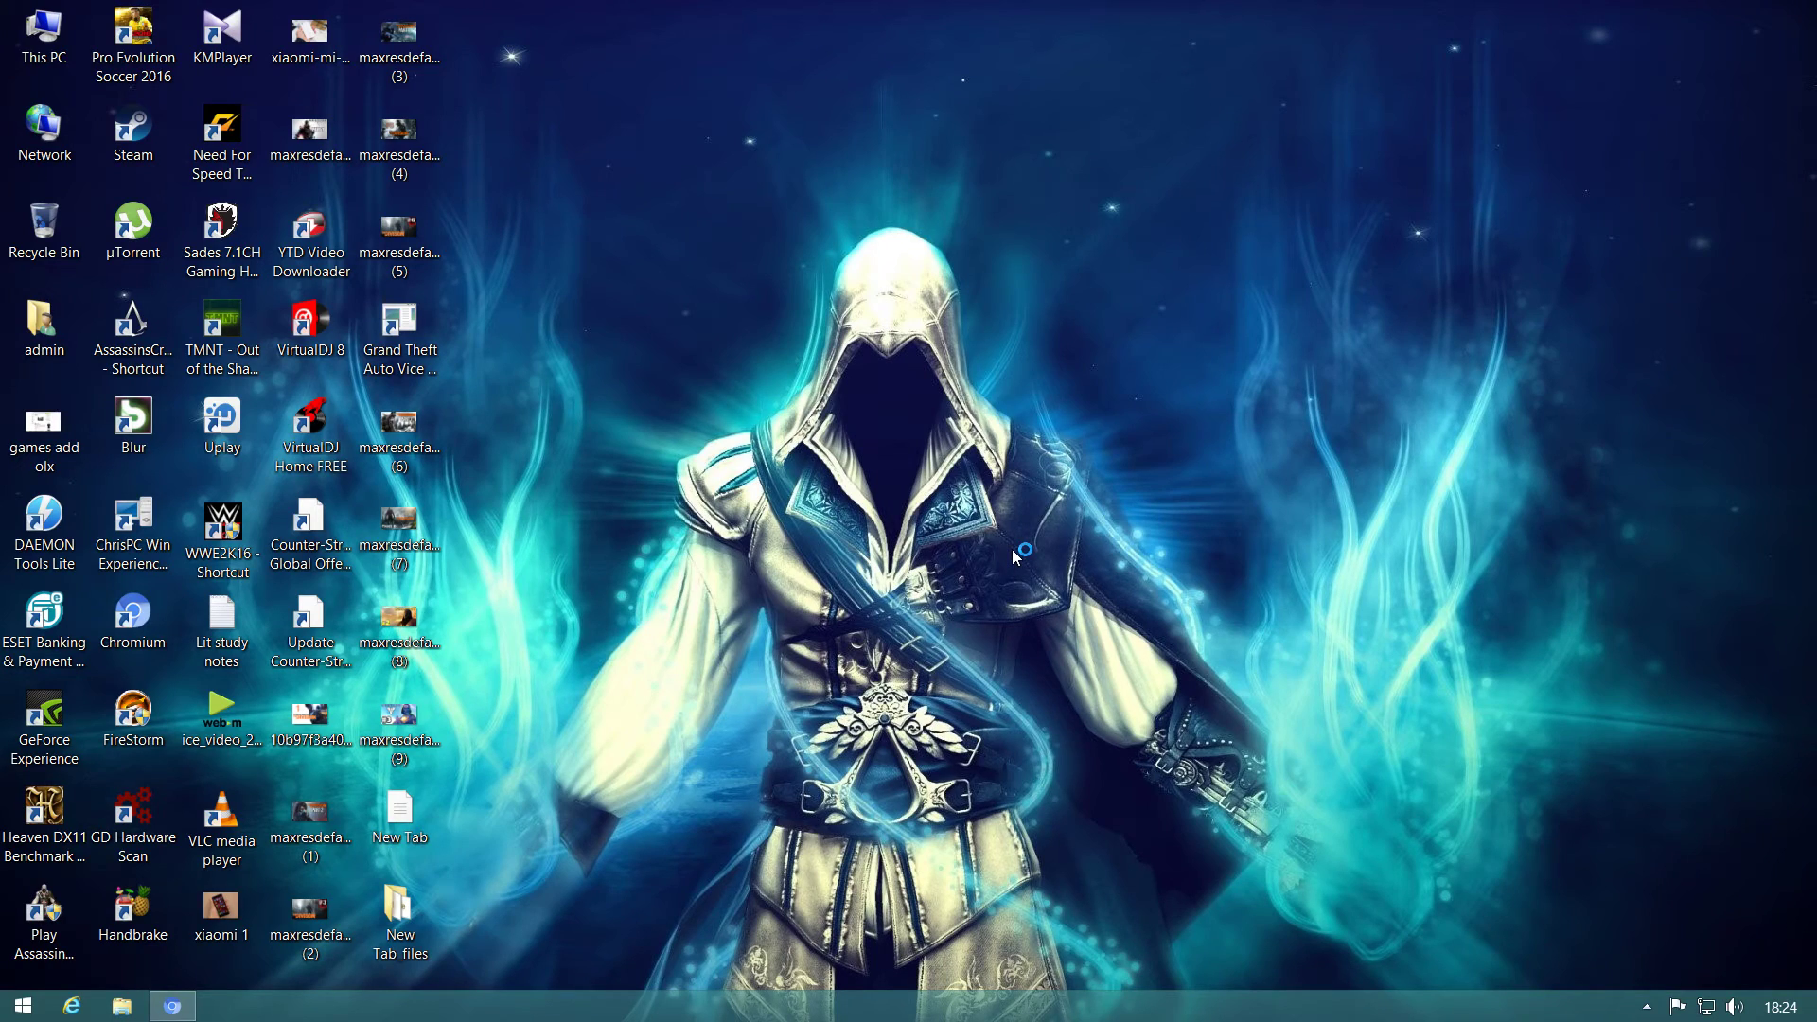